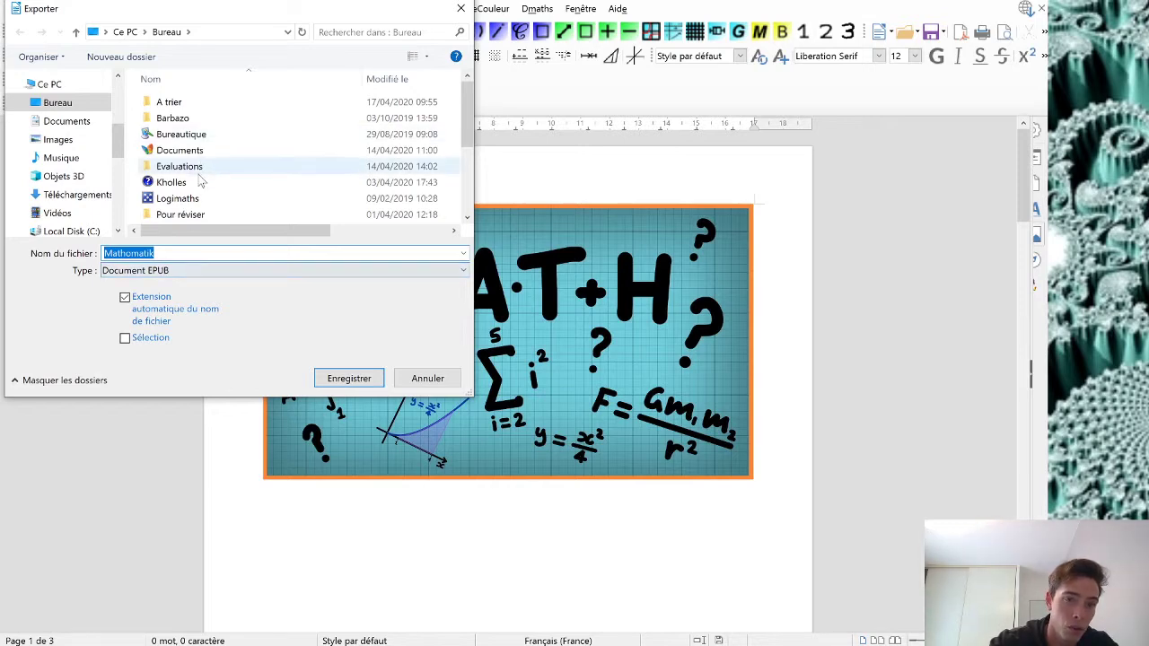
pyautogui.click(177, 271)
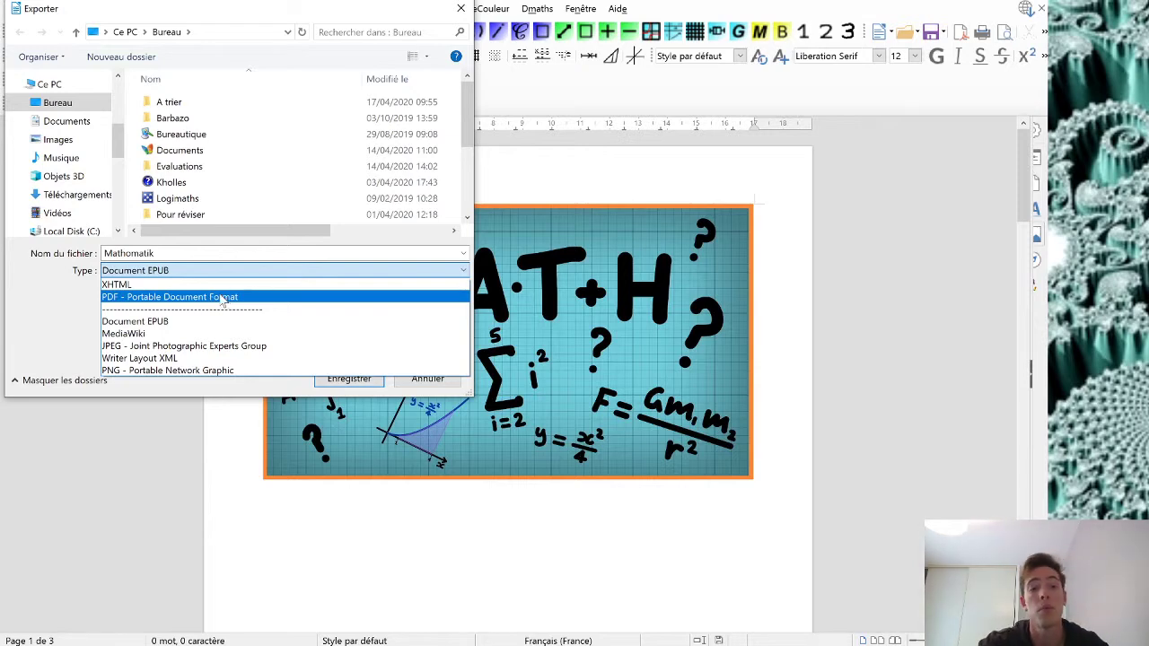
pyautogui.click(459, 23)
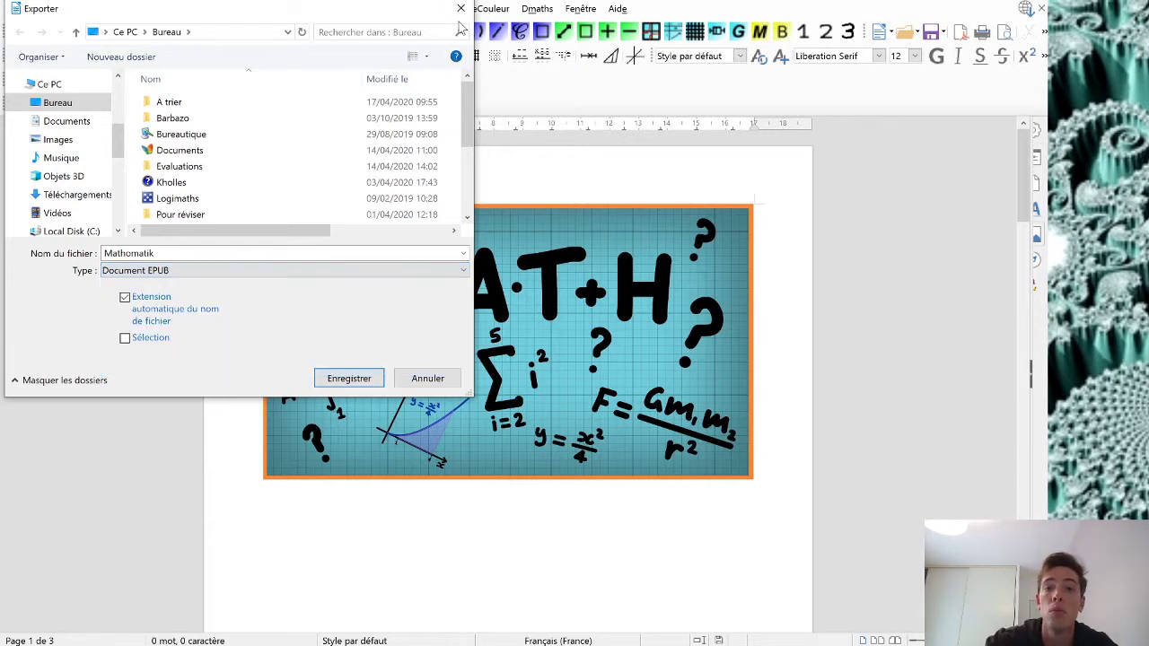
pyautogui.click(460, 9)
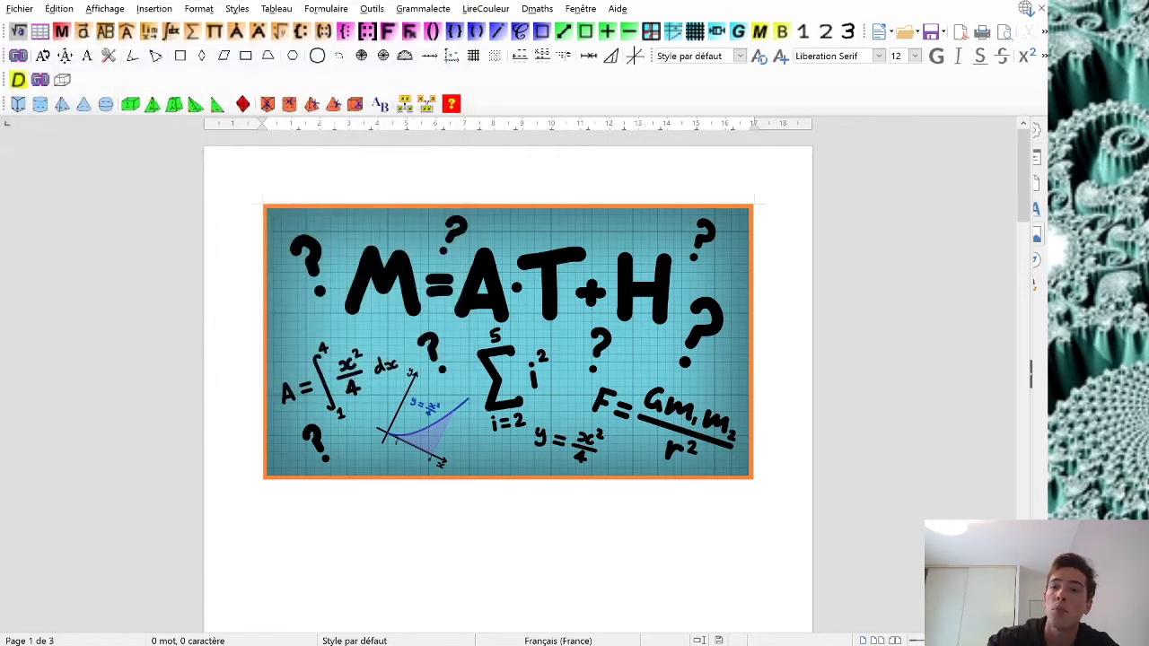
# - Export the document directly as a PDF named Mathomatik on the desktop, and check the pages of the exported file
pyautogui.click(960, 34)
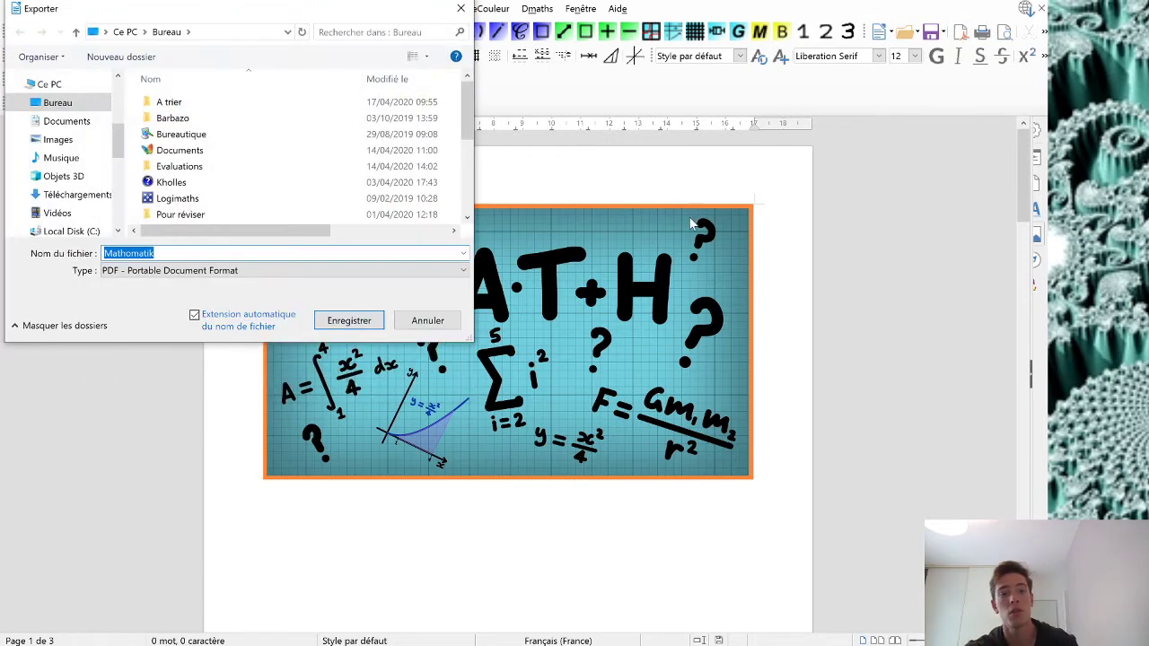
pyautogui.click(349, 321)
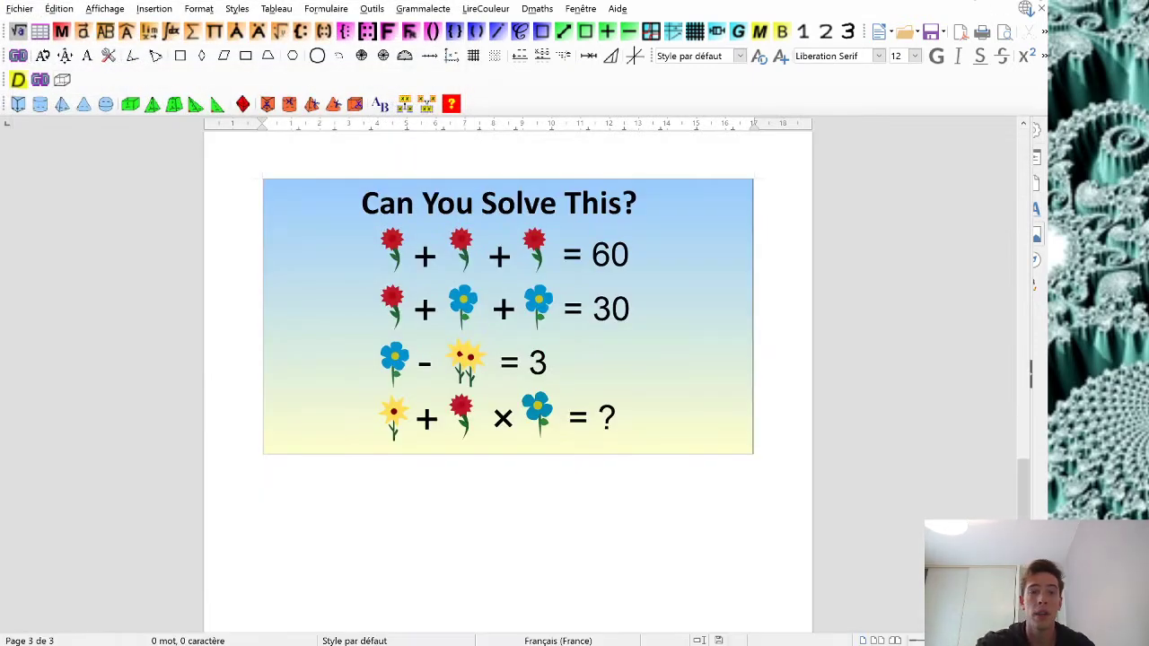
pyautogui.press('super+d')
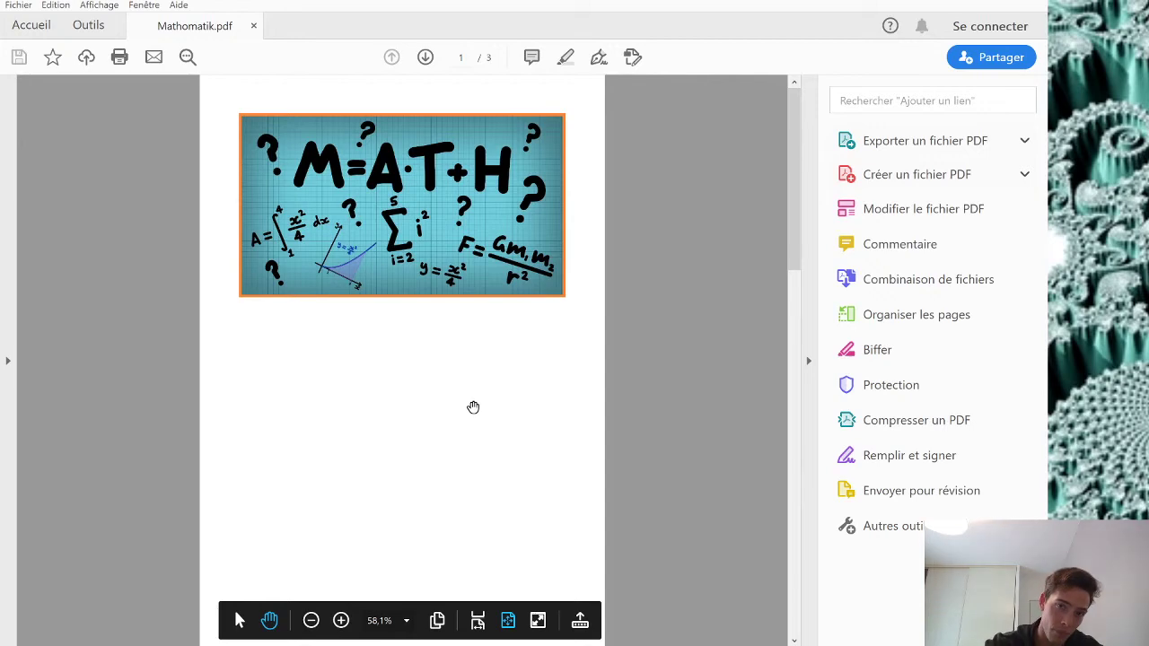
pyautogui.scroll(-2, 458, 394)
pyautogui.scroll(2, 449, 382)
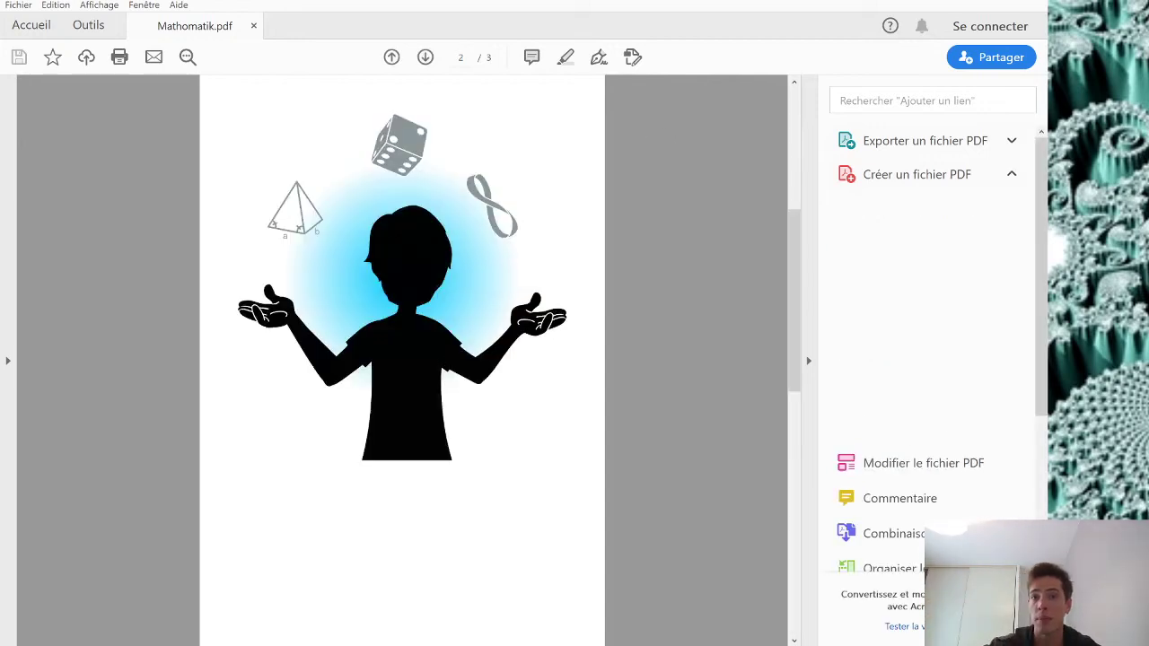
pyautogui.click(1046, 3)
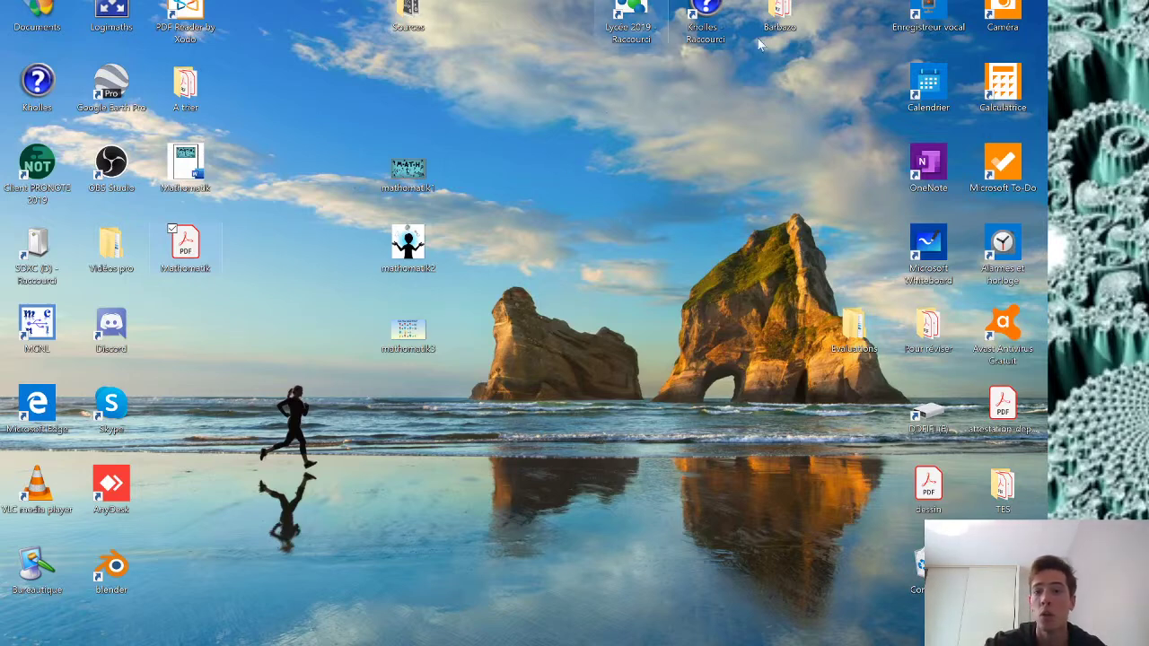
# - View the contents of the DM3 TS folder inside the Evaluations folder on the desktop, and close it
pyautogui.doubleClick(859, 334)
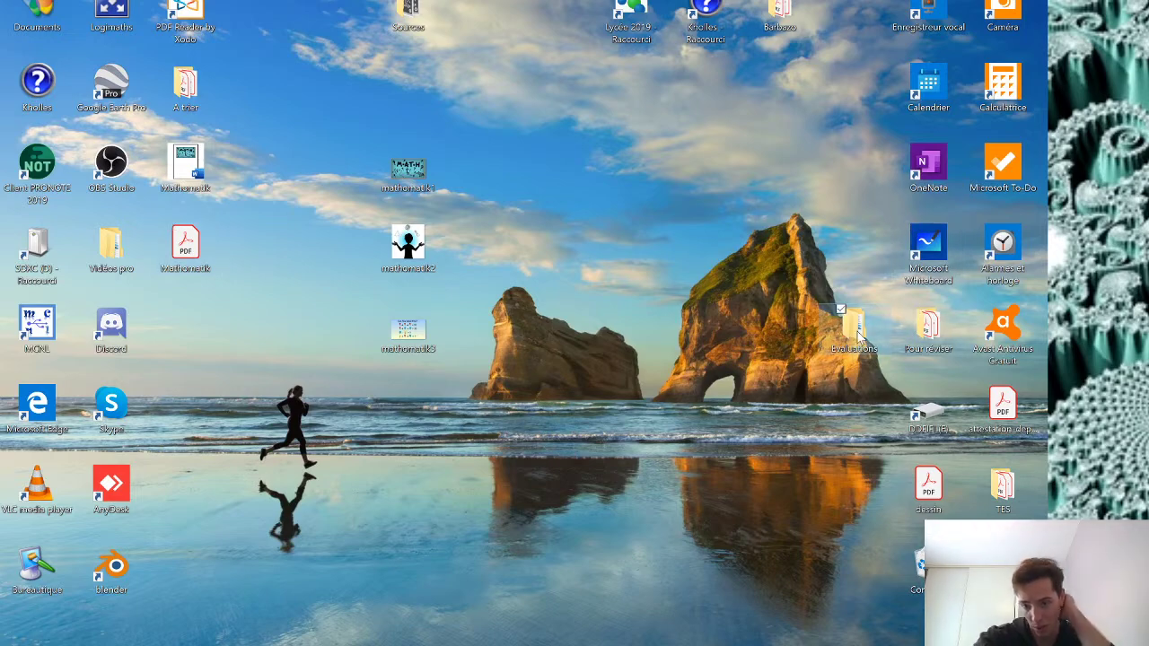
pyautogui.click(713, 309)
pyautogui.doubleClick(711, 308)
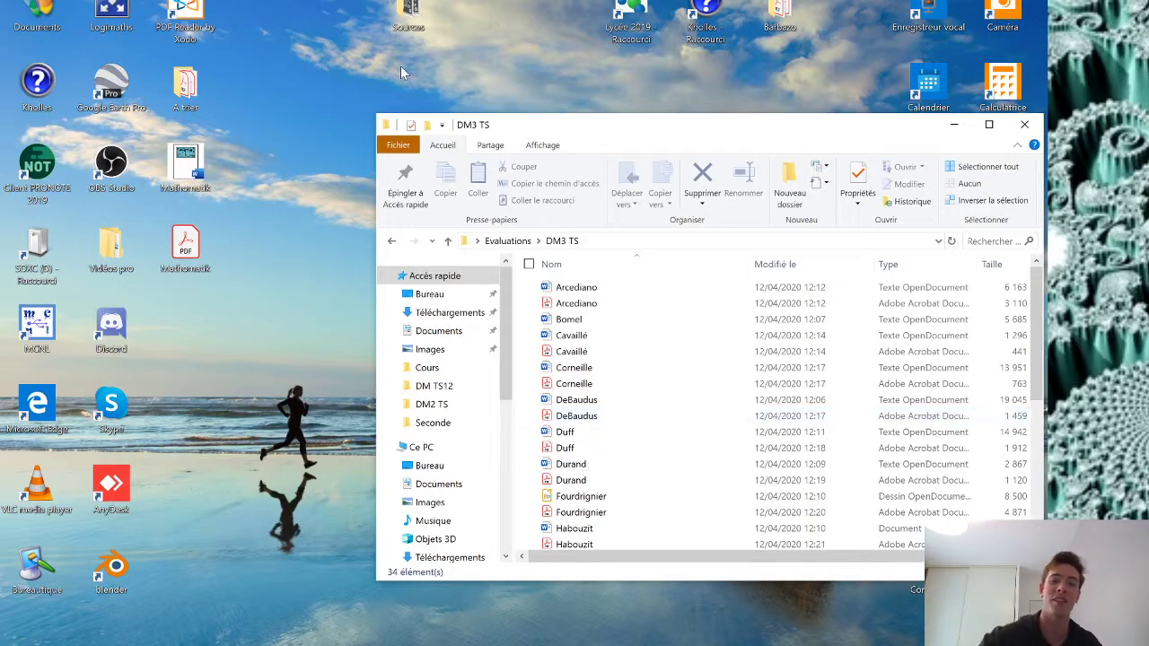
pyautogui.click(1024, 123)
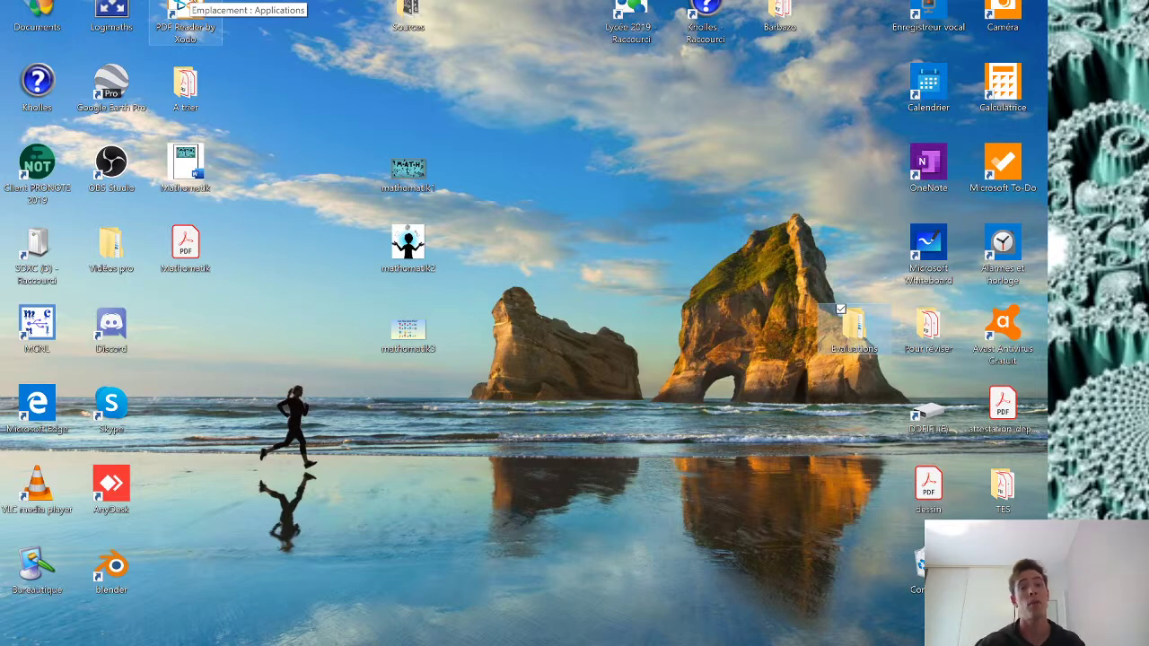
# - Open Mathomatik.pdf in PDF Reader by Xodo and save a red handwritten mark of 5/5 beside the "Bien" annotation
pyautogui.doubleClick(185, 11)
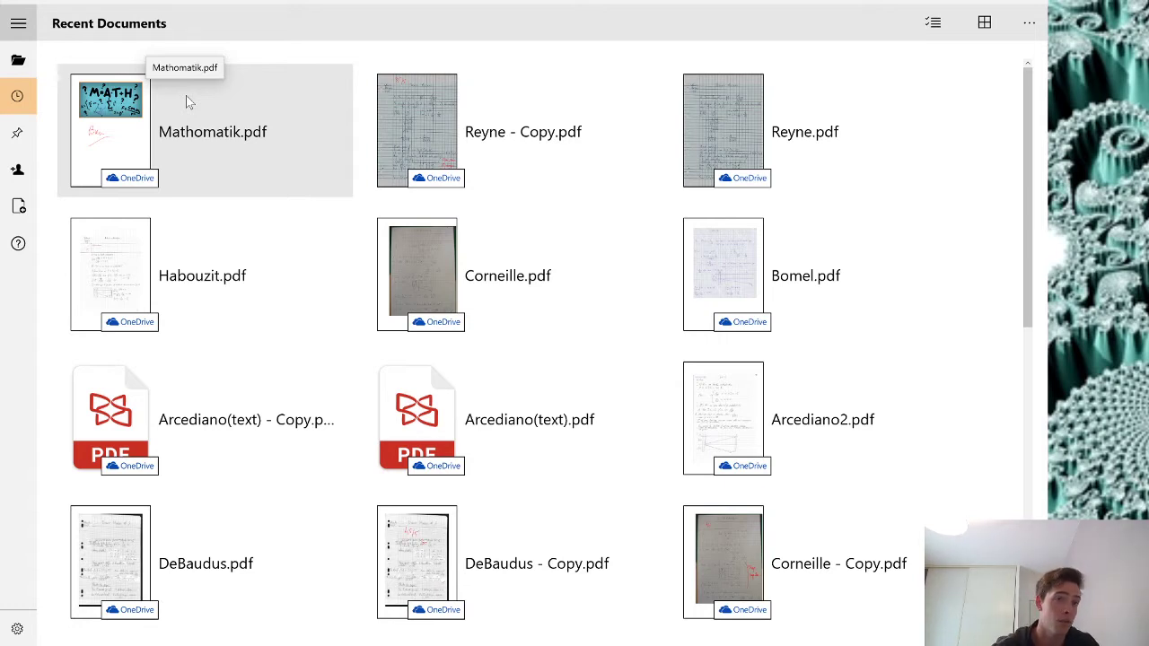
pyautogui.click(208, 148)
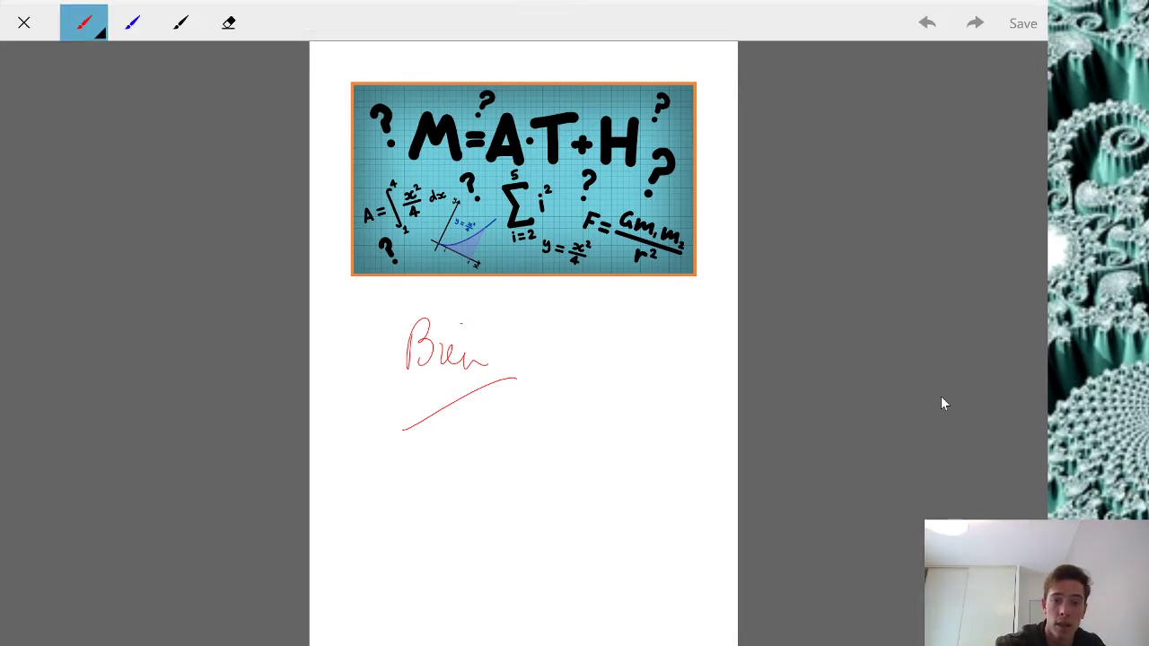
pyautogui.moveTo(594, 316)
pyautogui.mouseDown()
pyautogui.moveTo(592, 347)
pyautogui.moveTo(628, 306)
pyautogui.mouseUp()
pyautogui.moveTo(646, 338)
pyautogui.mouseDown()
pyautogui.moveTo(623, 396)
pyautogui.moveTo(659, 389)
pyautogui.mouseUp()
pyautogui.moveTo(648, 361); pyautogui.dragTo(698, 333)
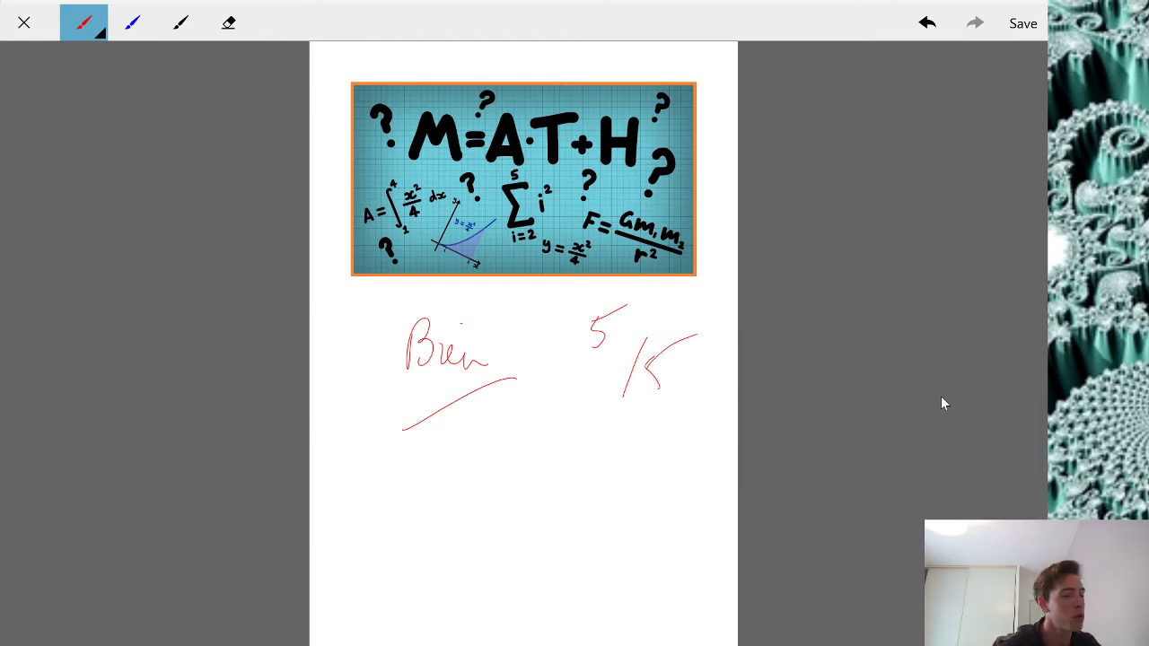
pyautogui.click(1023, 24)
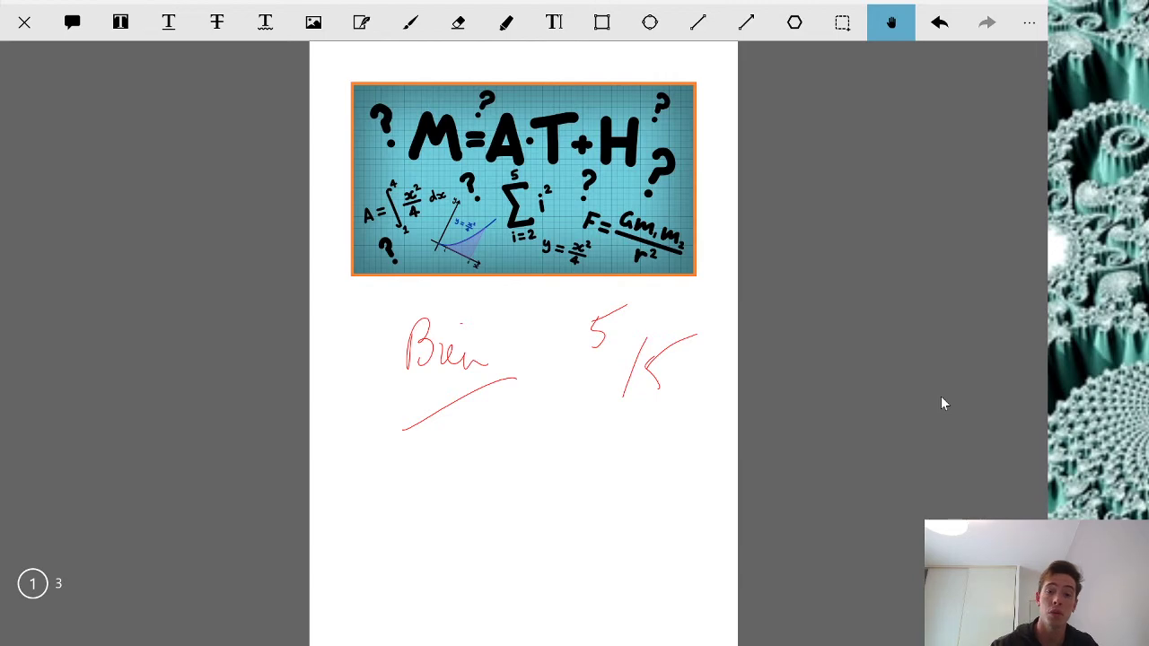
# - Return to the desktop and move the Mathomatik PDF to the empty spot beside the mathomatik3 image
pyautogui.press('super+d')
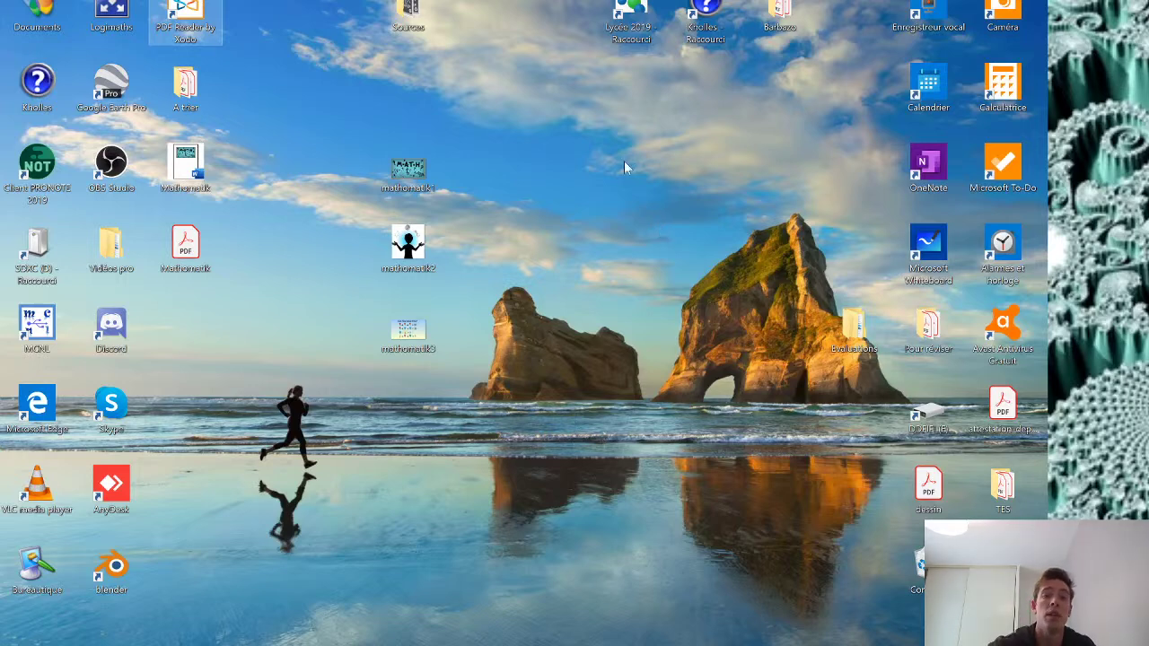
pyautogui.moveTo(185, 247); pyautogui.dragTo(289, 303)
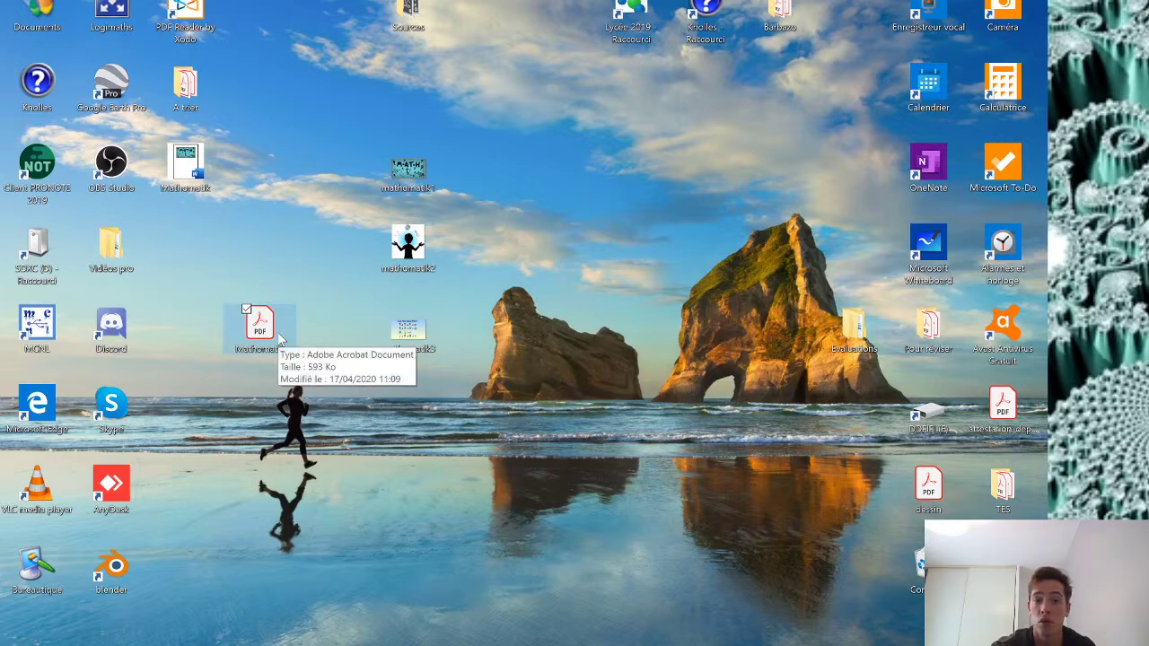
pyautogui.click(408, 244)
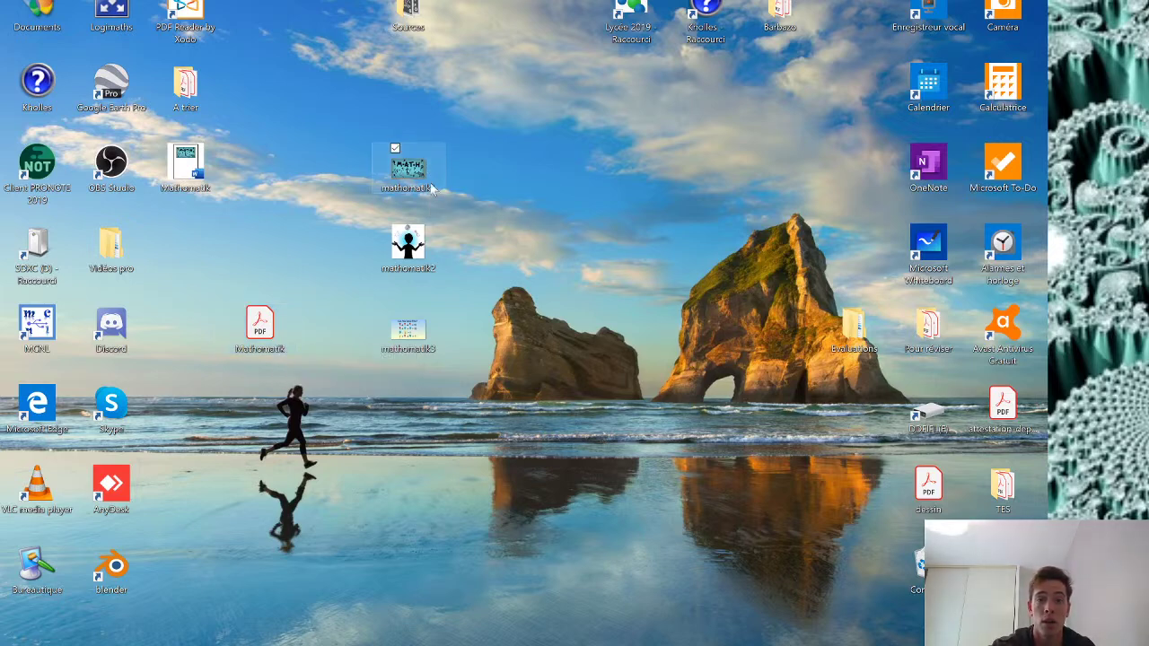
pyautogui.click(408, 331)
pyautogui.click(263, 330)
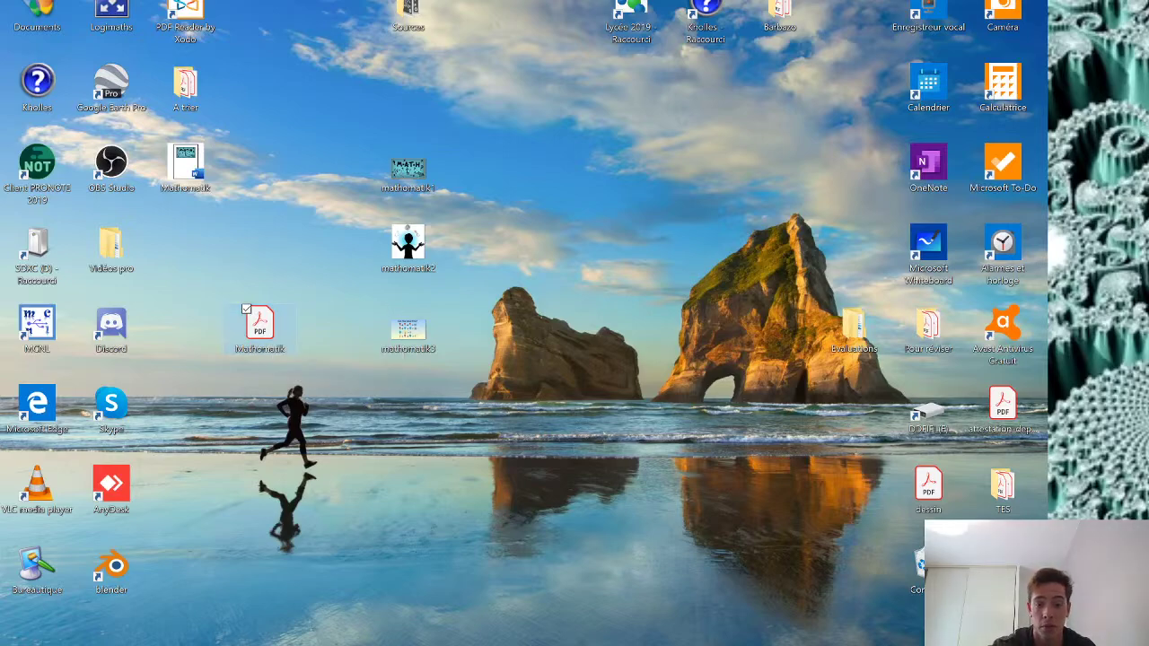
# - Switch to the YouTube Studio live dashboard and read back through the viewers' messages in the live chat
pyautogui.hotkey('alt', 'Tab')
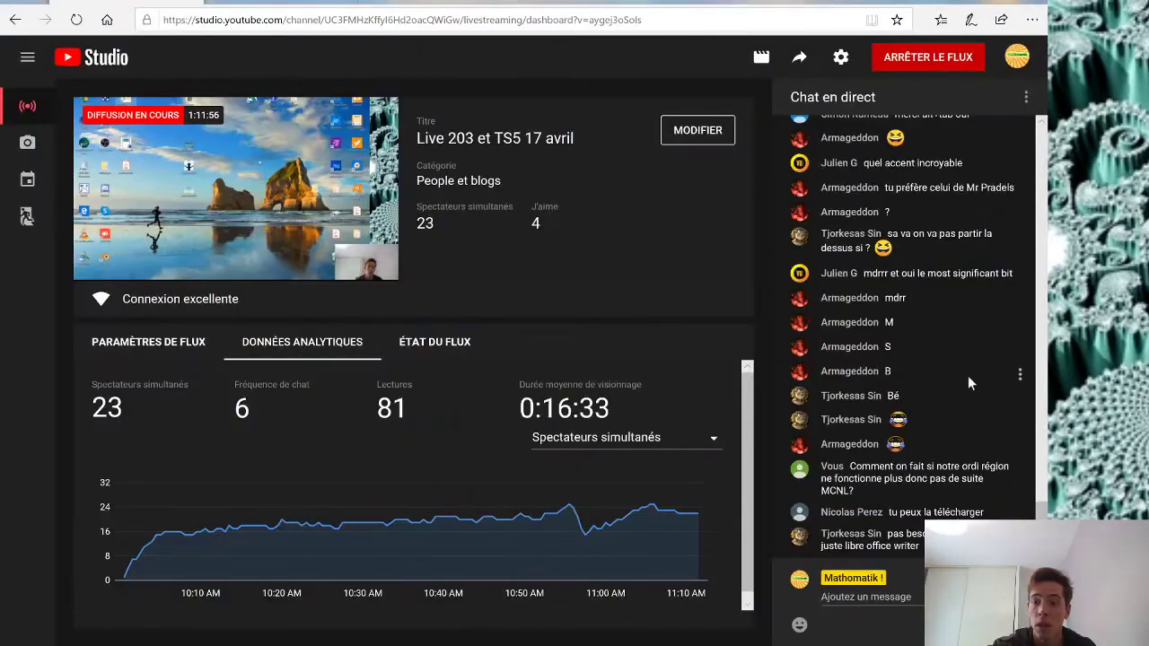
pyautogui.scroll(10, 935, 359)
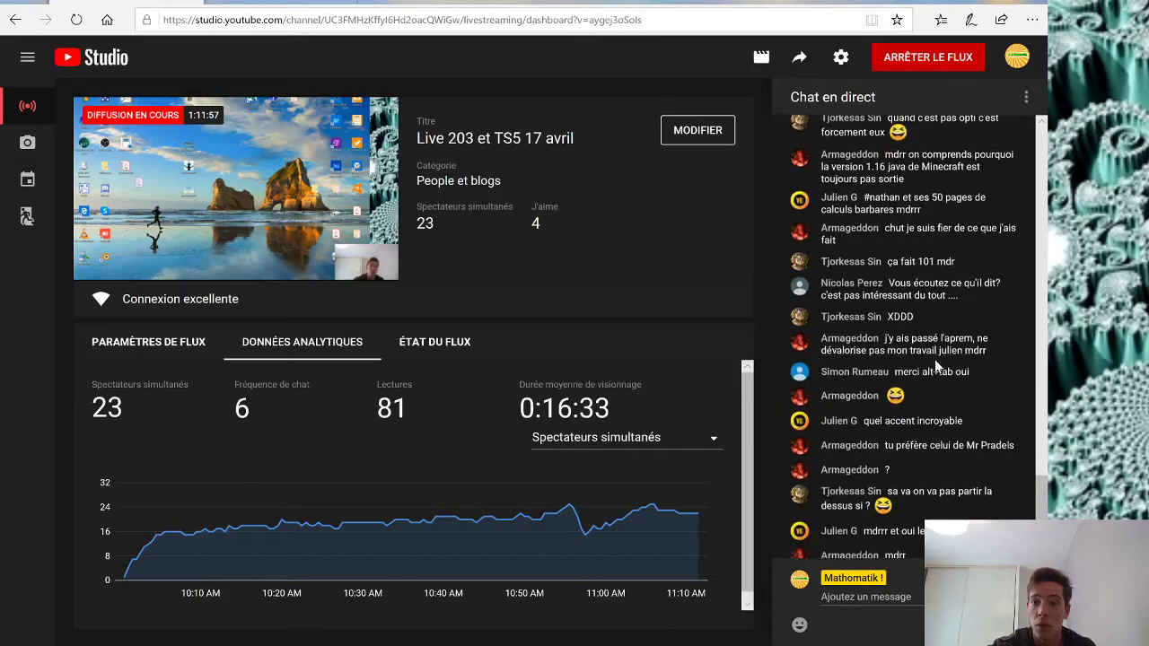
pyautogui.scroll(3, 941, 376)
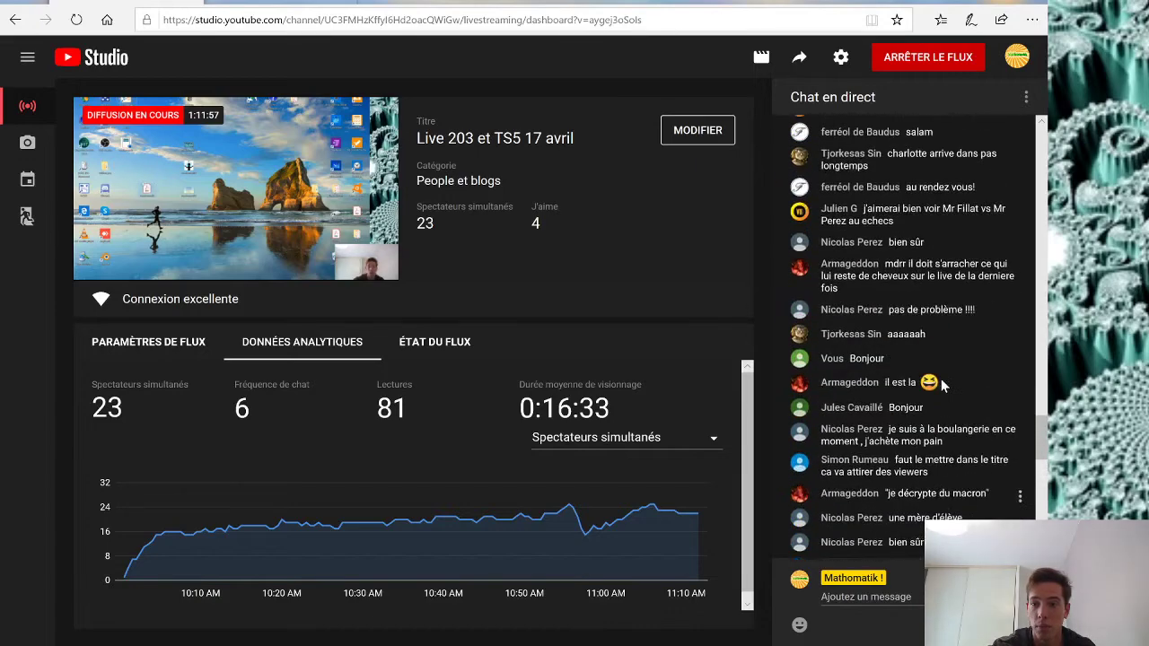
pyautogui.scroll(-1, 948, 353)
pyautogui.scroll(-1, 948, 384)
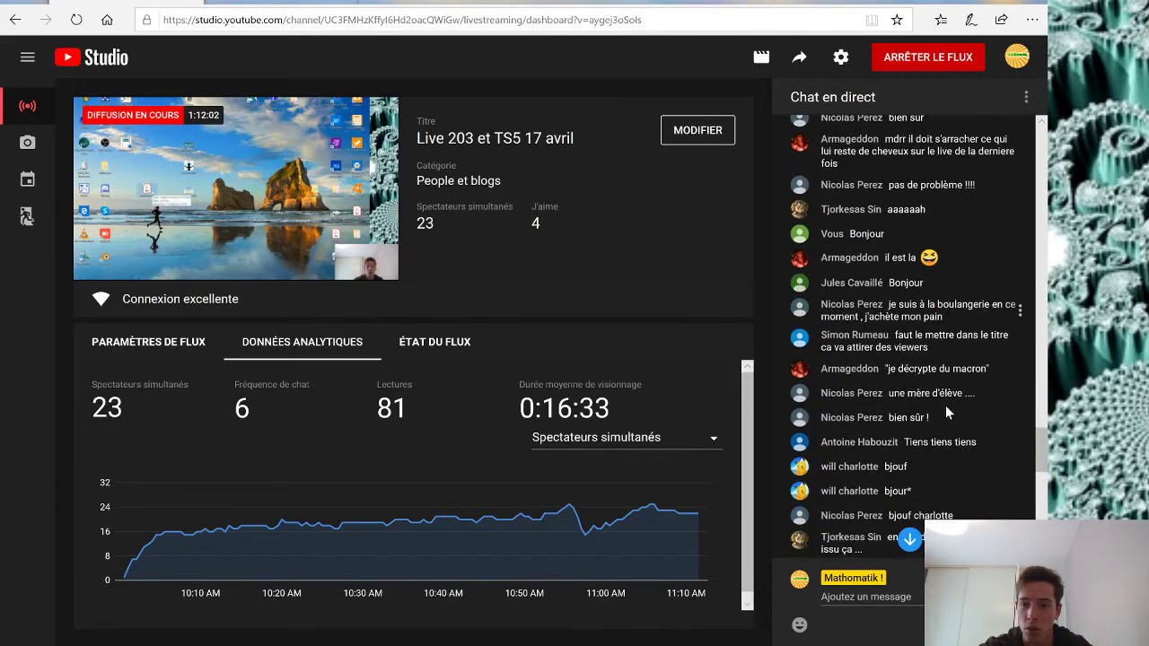
pyautogui.scroll(-1, 914, 450)
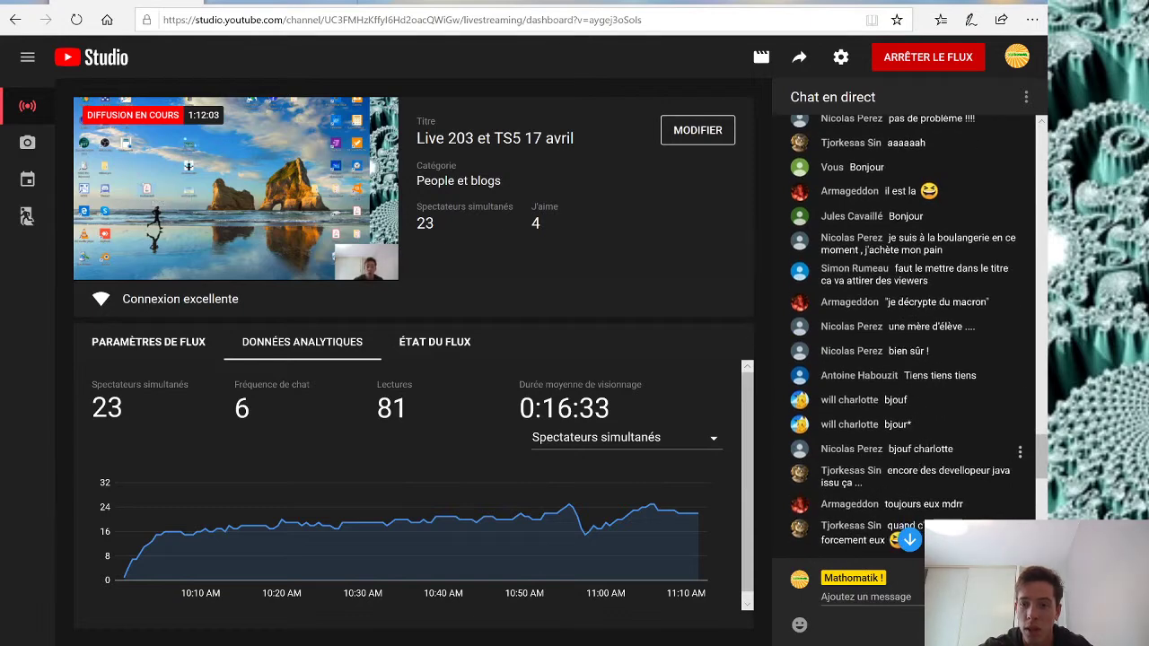
pyautogui.scroll(-1, 934, 455)
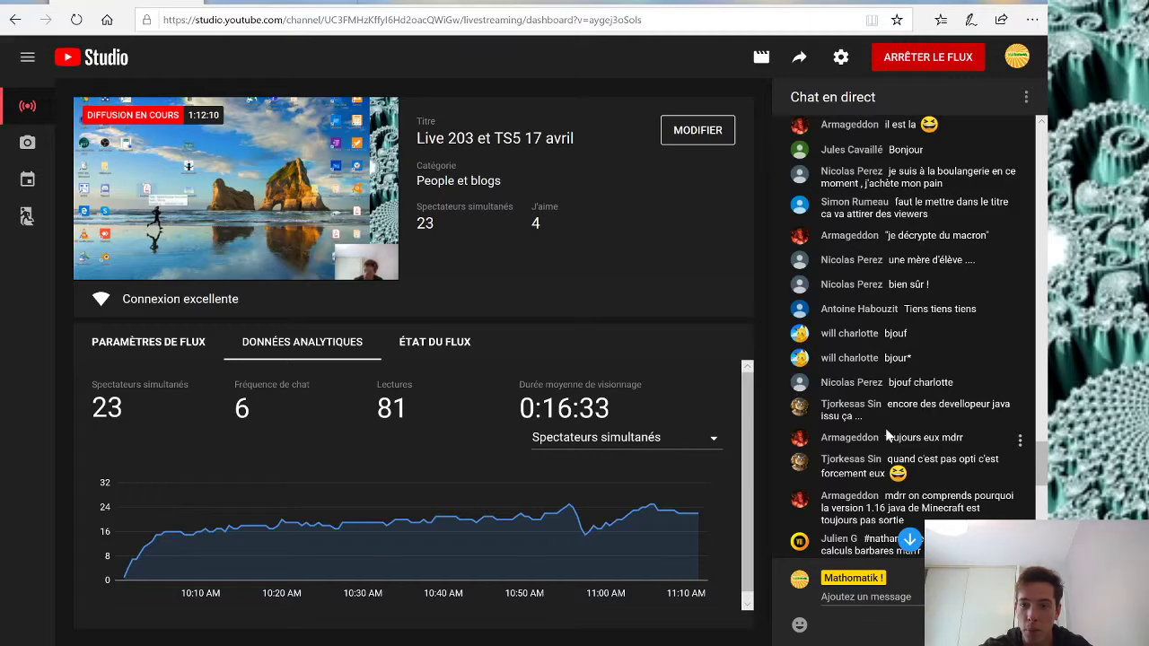
pyautogui.scroll(-3, 887, 435)
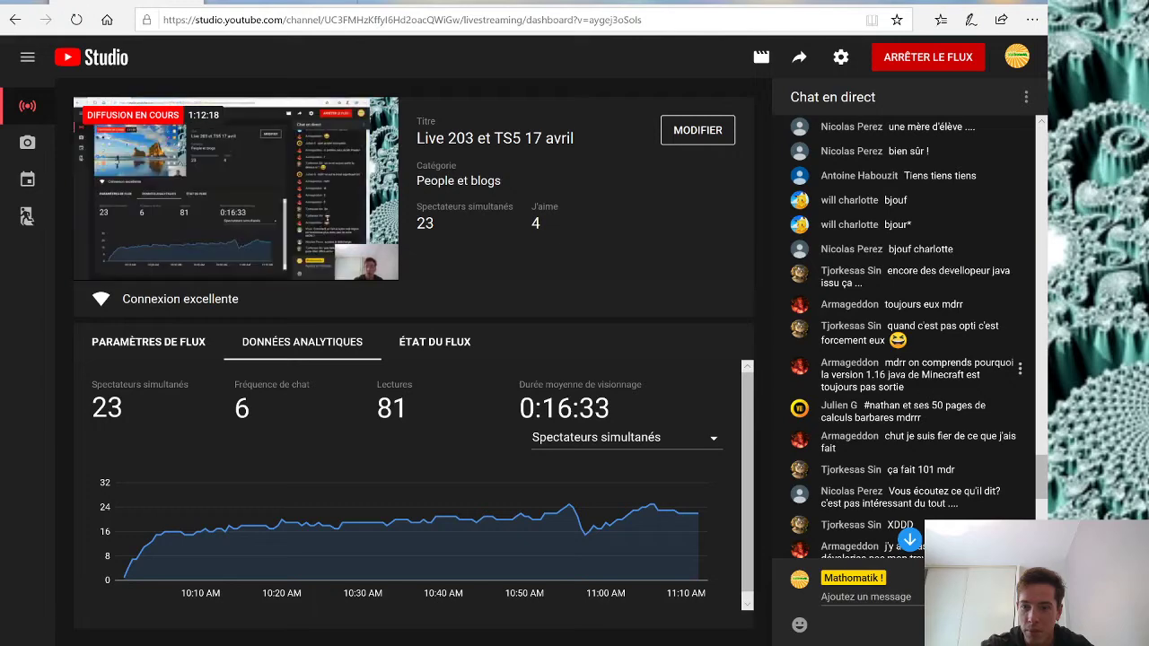
pyautogui.scroll(-2, 920, 389)
pyautogui.scroll(-2, 922, 351)
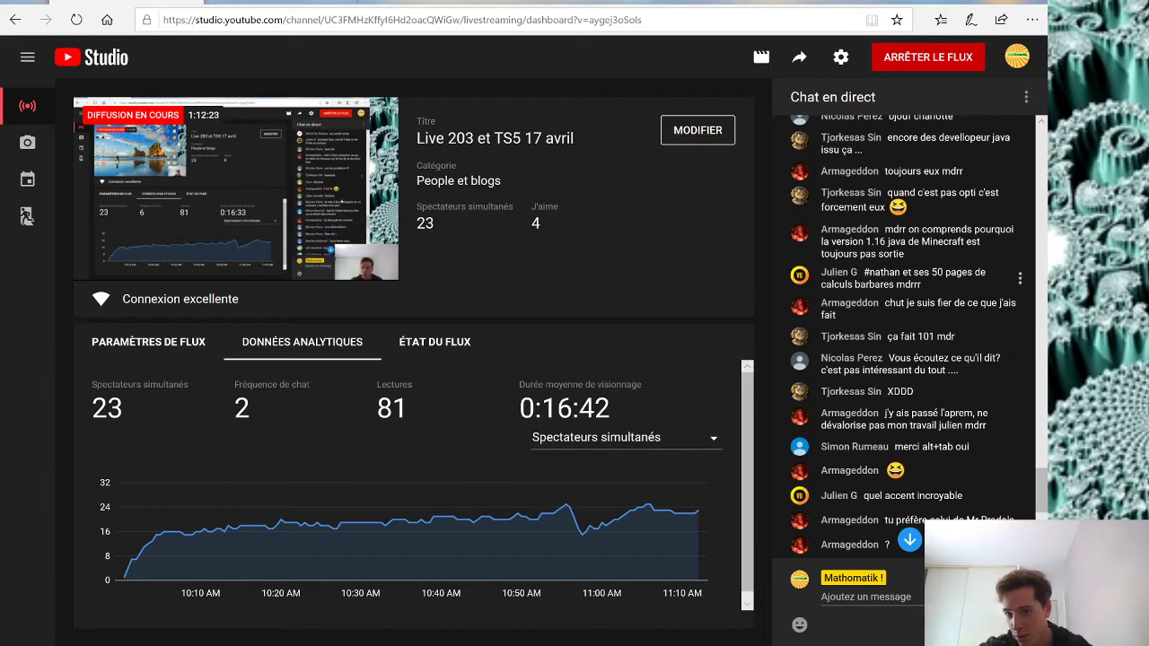
pyautogui.scroll(-4, 934, 278)
pyautogui.scroll(2, 898, 286)
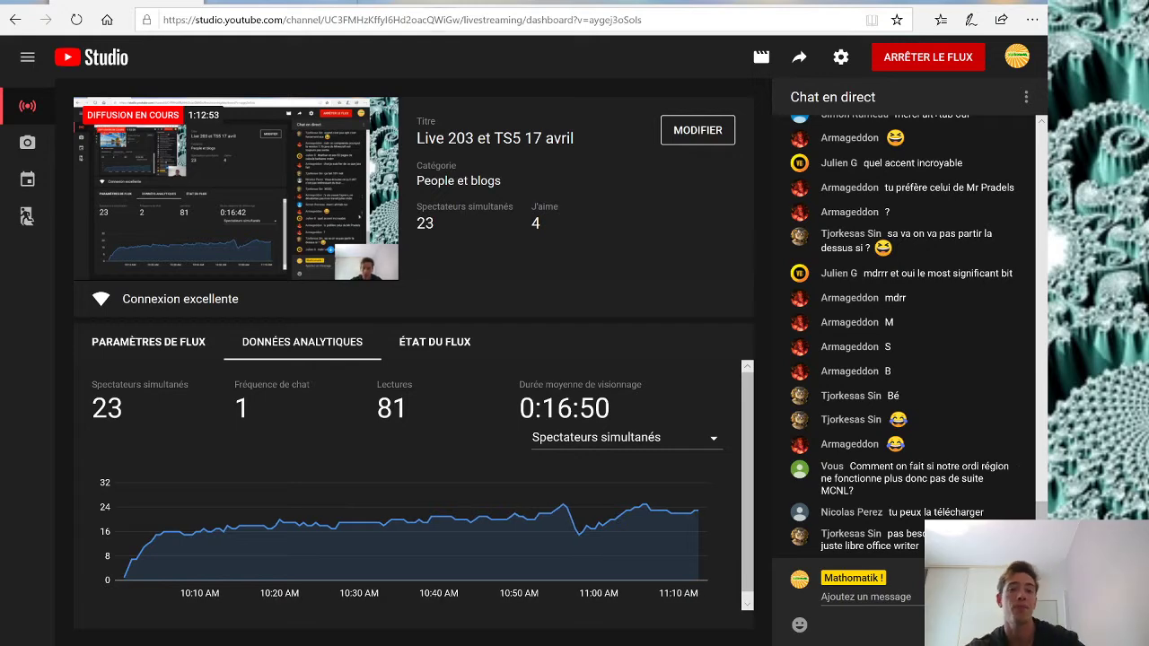
# - Search the web for "libreoffice" in the other browser tab and open the French LibreOffice download page
pyautogui.hotkey('ctrl', 'Tab')
pyautogui.hotkey('ctrl', 'l')
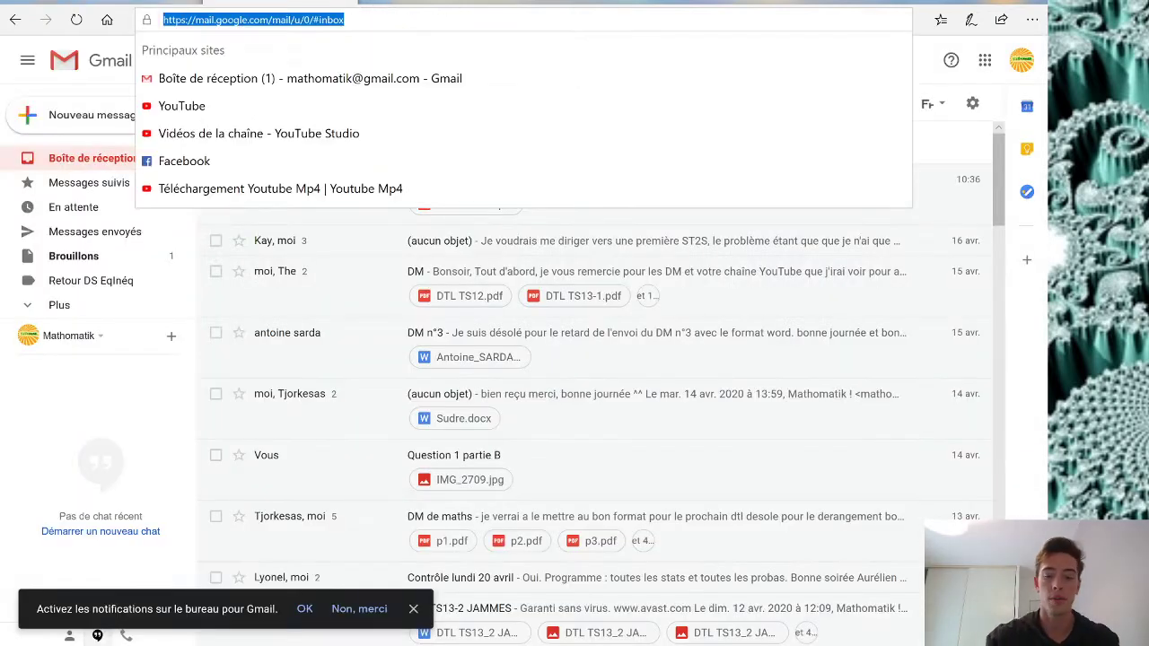
pyautogui.write('libreoffice')
pyautogui.press('Return')
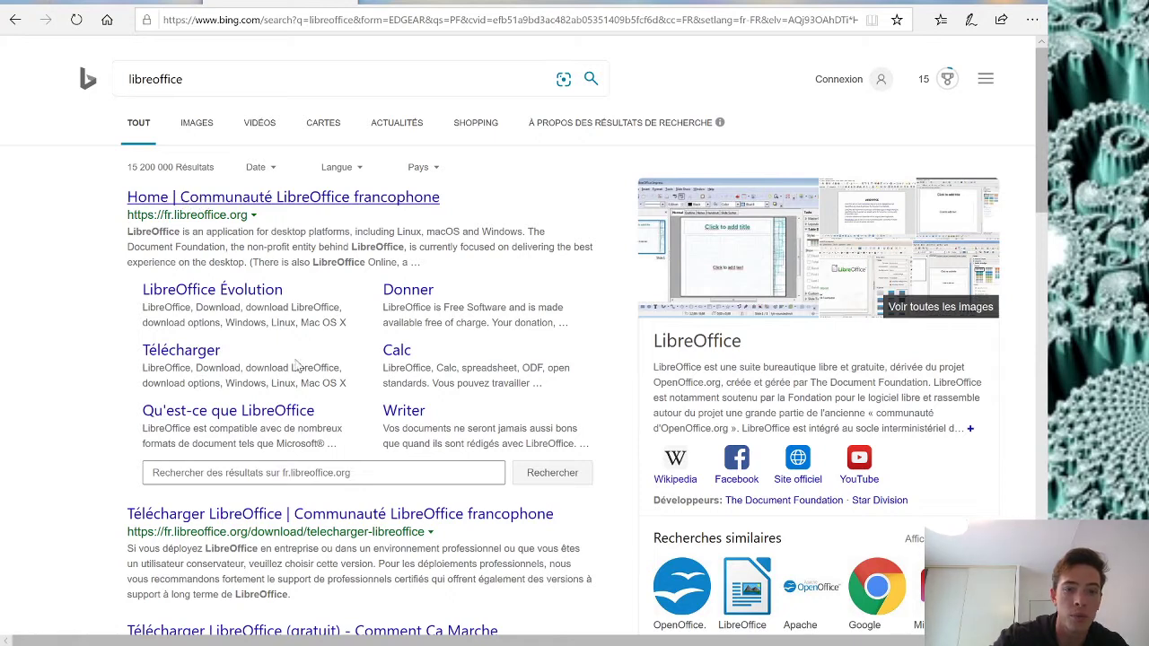
pyautogui.click(173, 352)
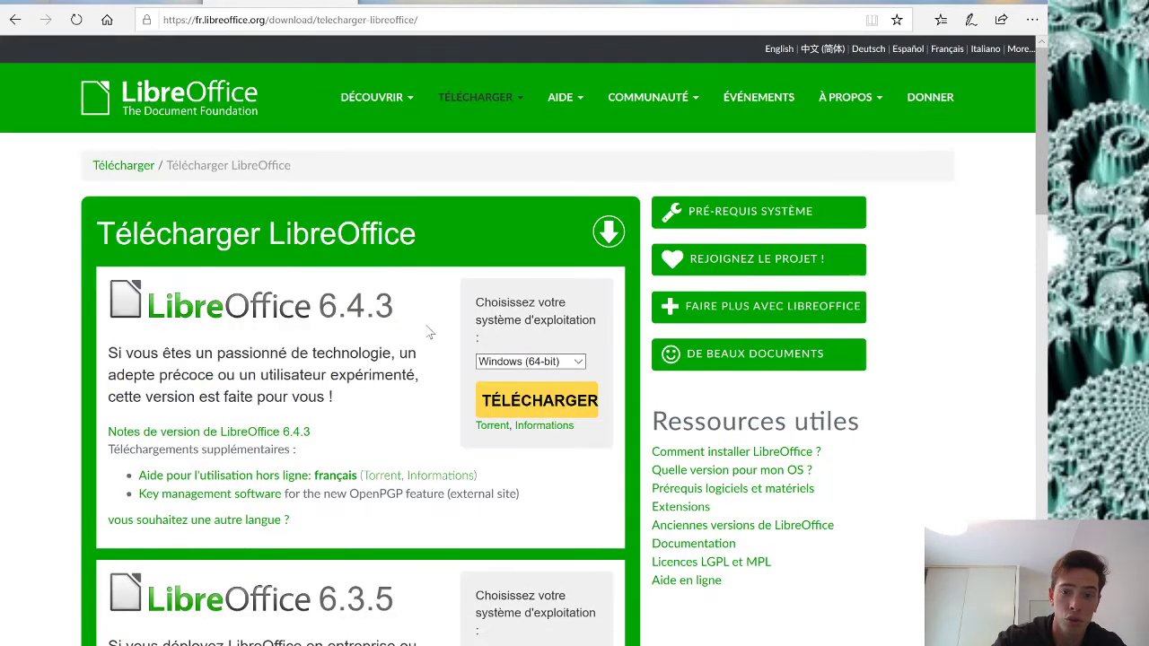
# - View the operating system choices for the LibreOffice 6.4.3 download and choose Windows (64-bit)
pyautogui.scroll(-1, 558, 254)
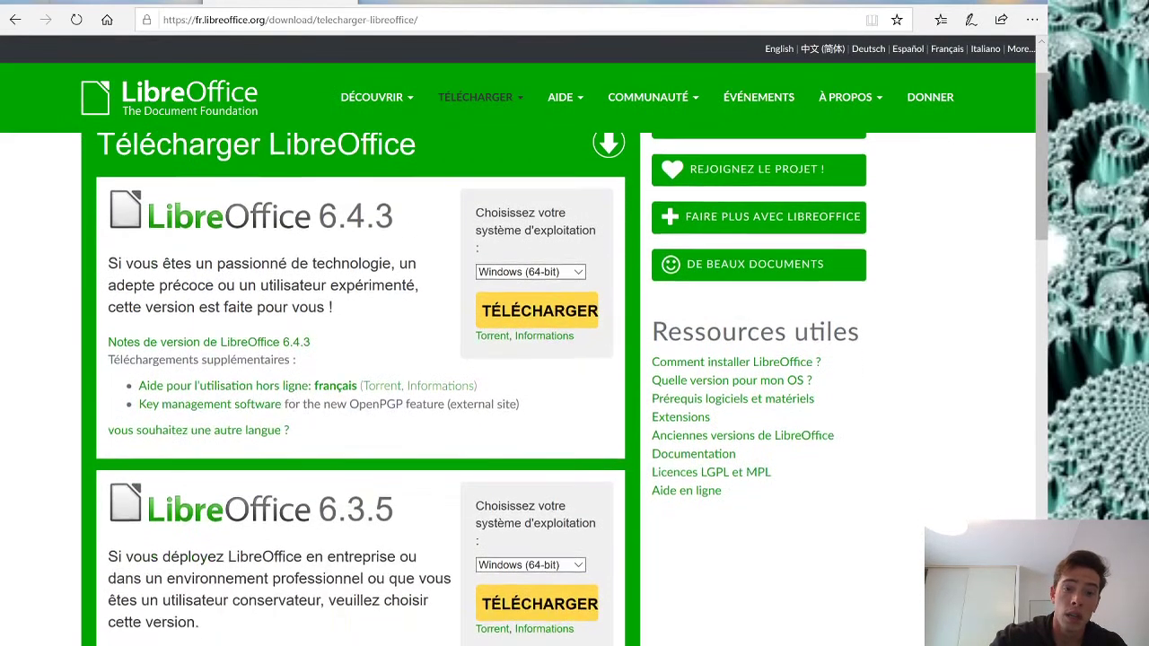
pyautogui.click(578, 270)
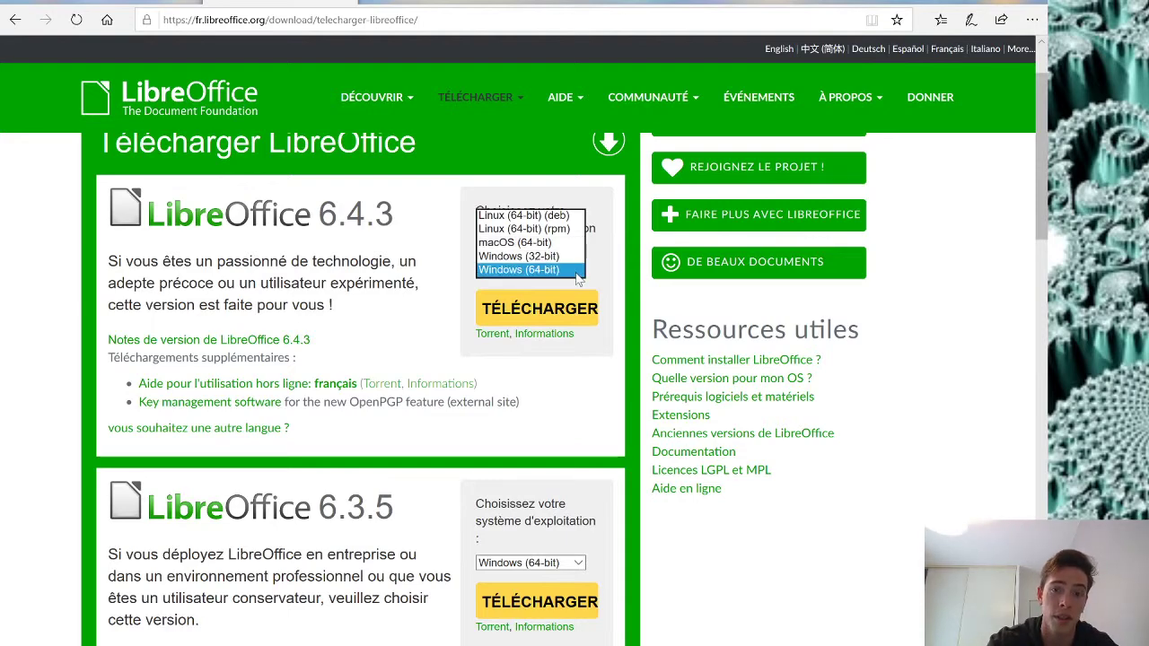
pyautogui.click(577, 272)
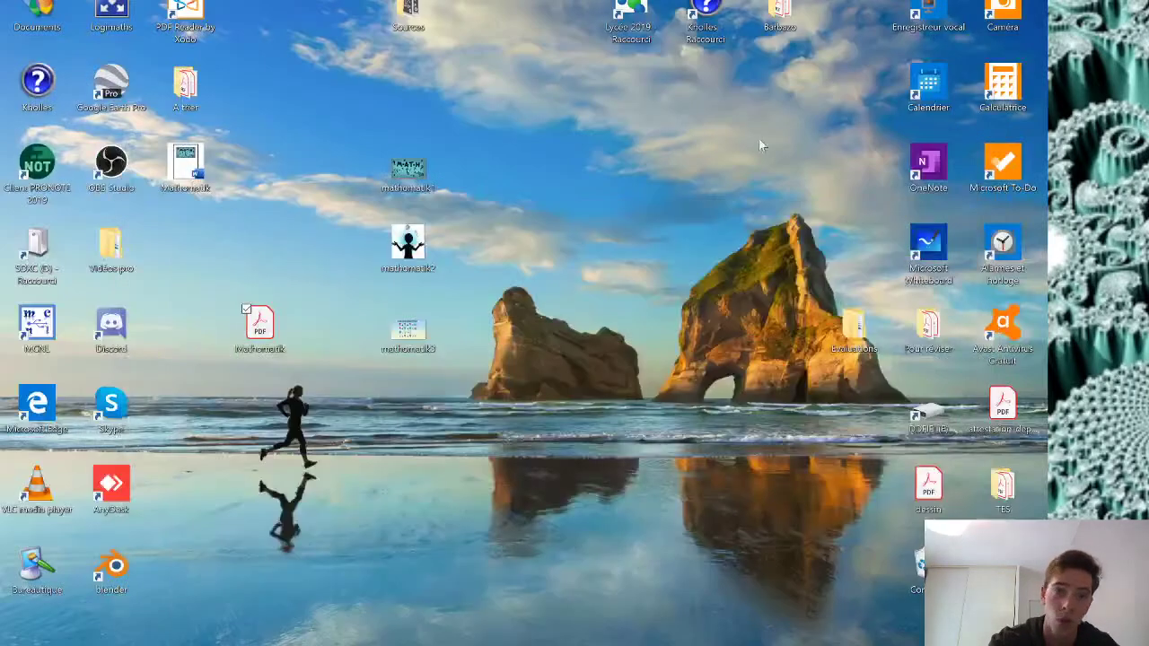
# - Open the Documents folder, go through Ce PC to Local Disk (C:), and look through its folders and the folder tree
pyautogui.doubleClick(36, 16)
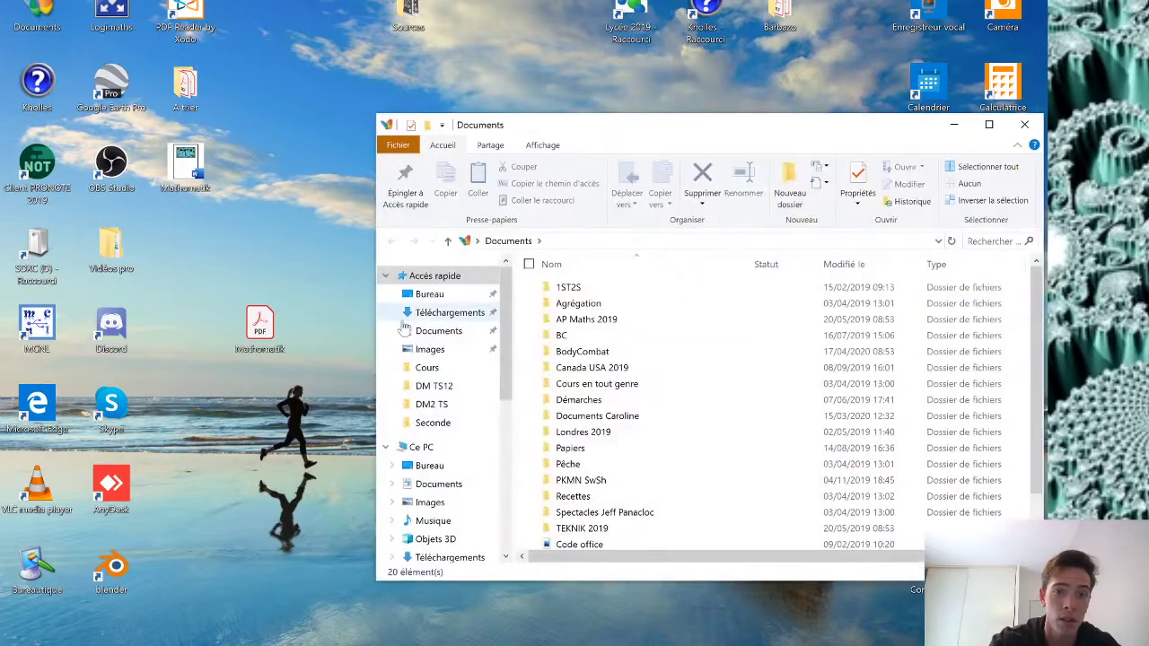
pyautogui.click(454, 449)
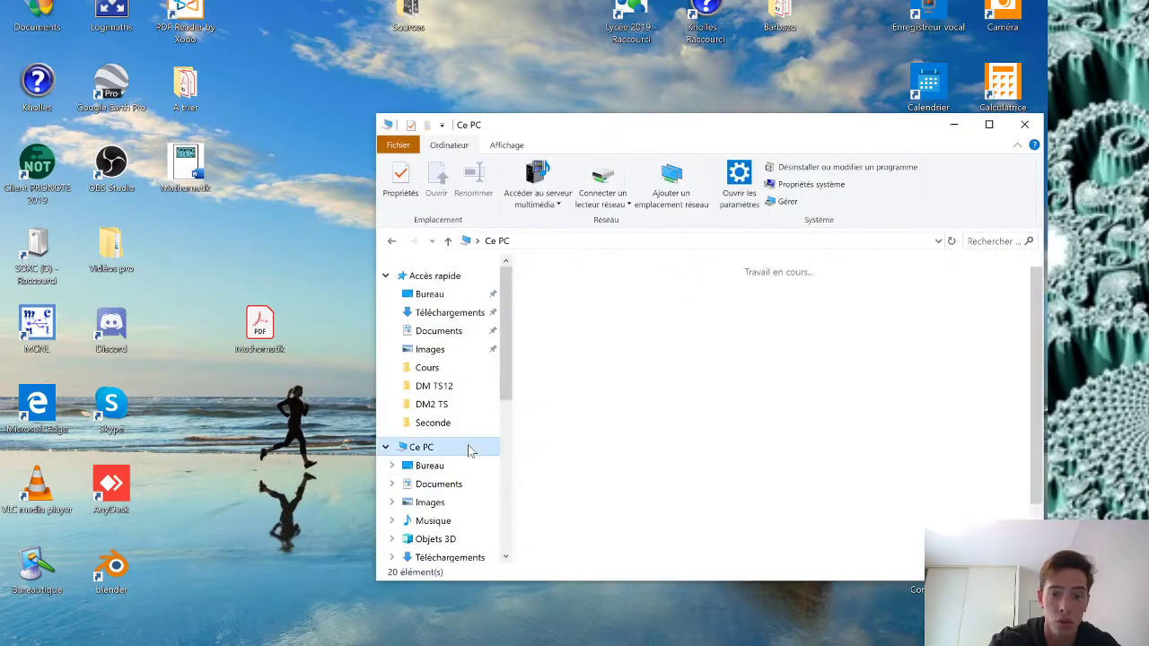
pyautogui.click(466, 477)
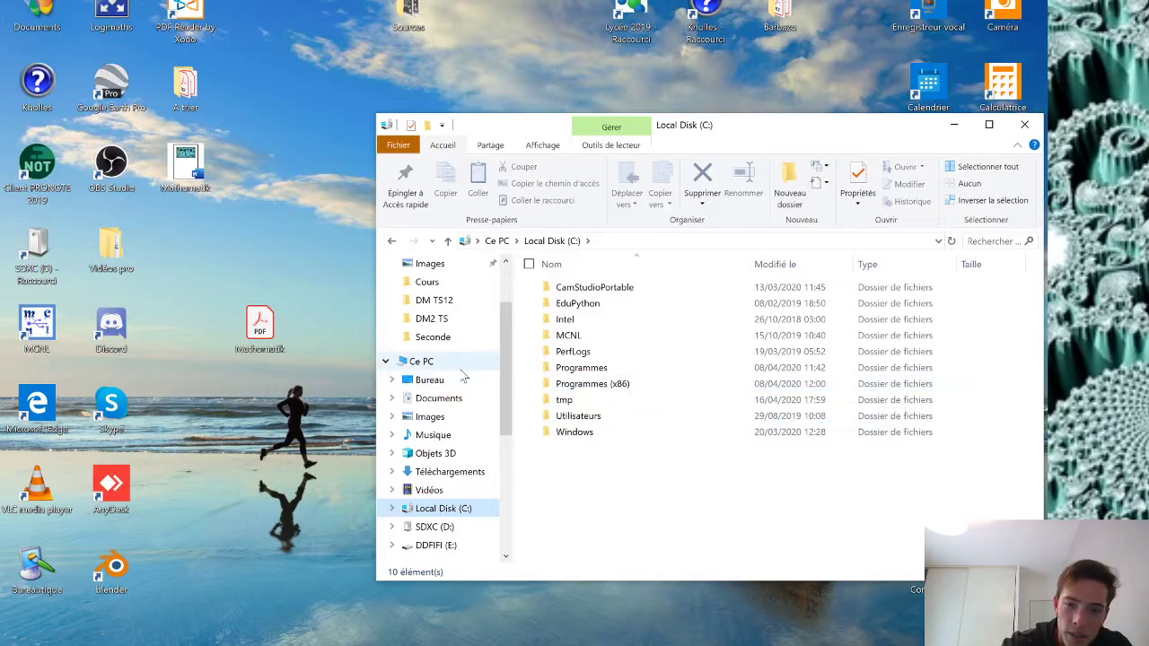
pyautogui.scroll(-1, 462, 377)
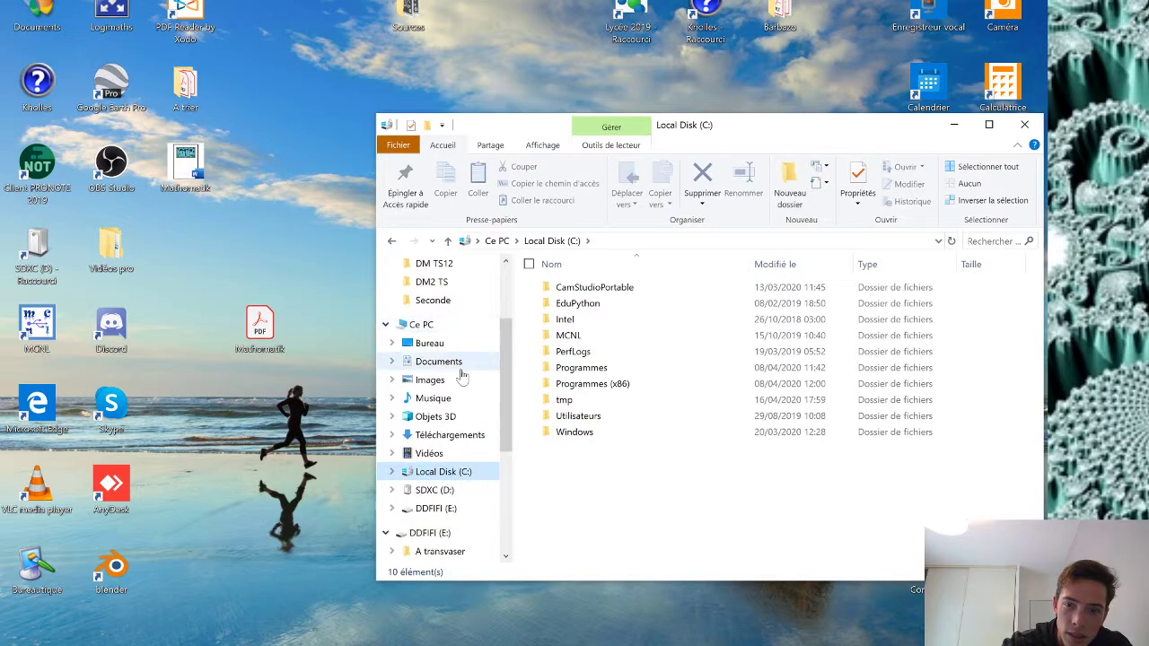
pyautogui.scroll(-1, 462, 375)
pyautogui.scroll(3, 485, 418)
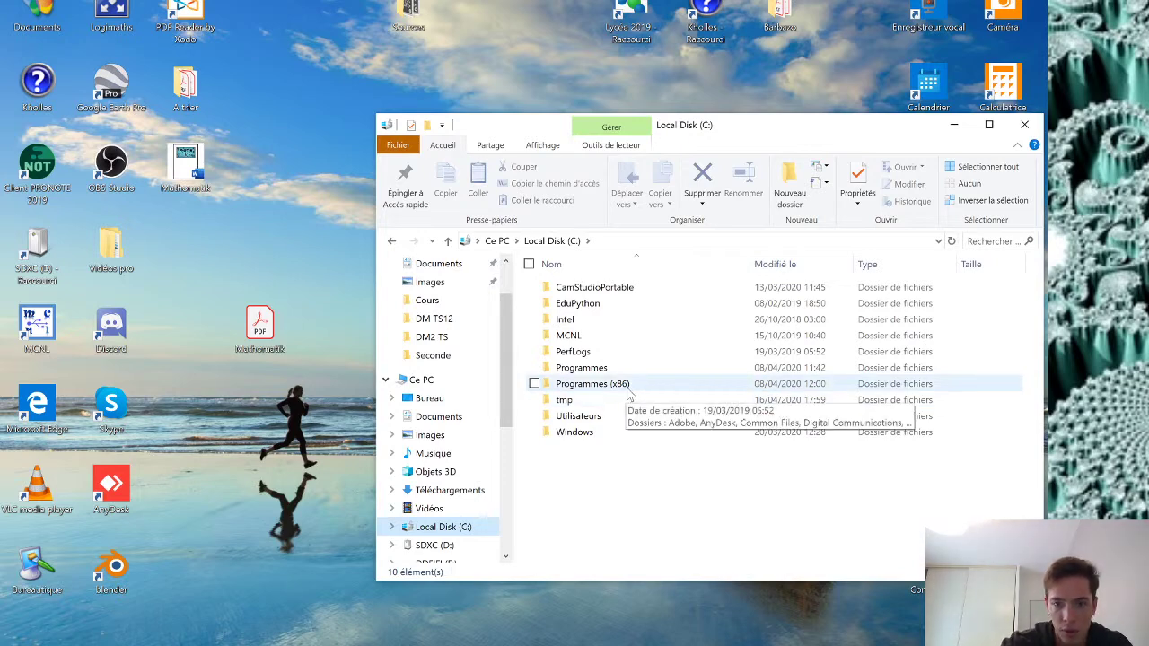
pyautogui.scroll(2, 508, 399)
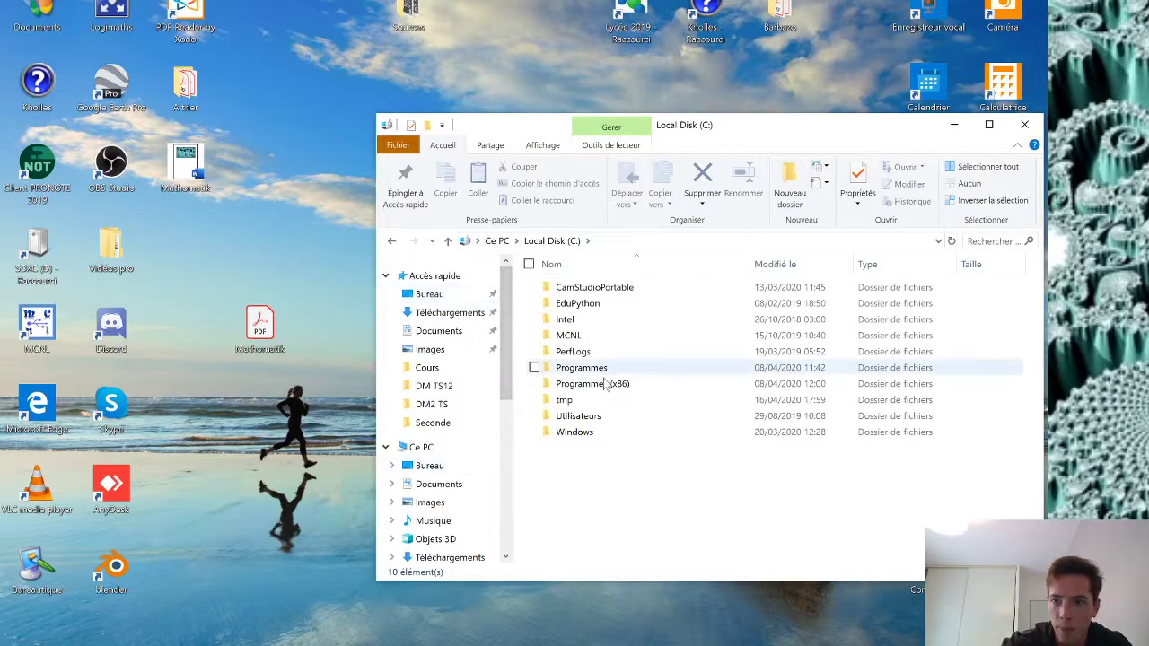
pyautogui.scroll(-3, 458, 382)
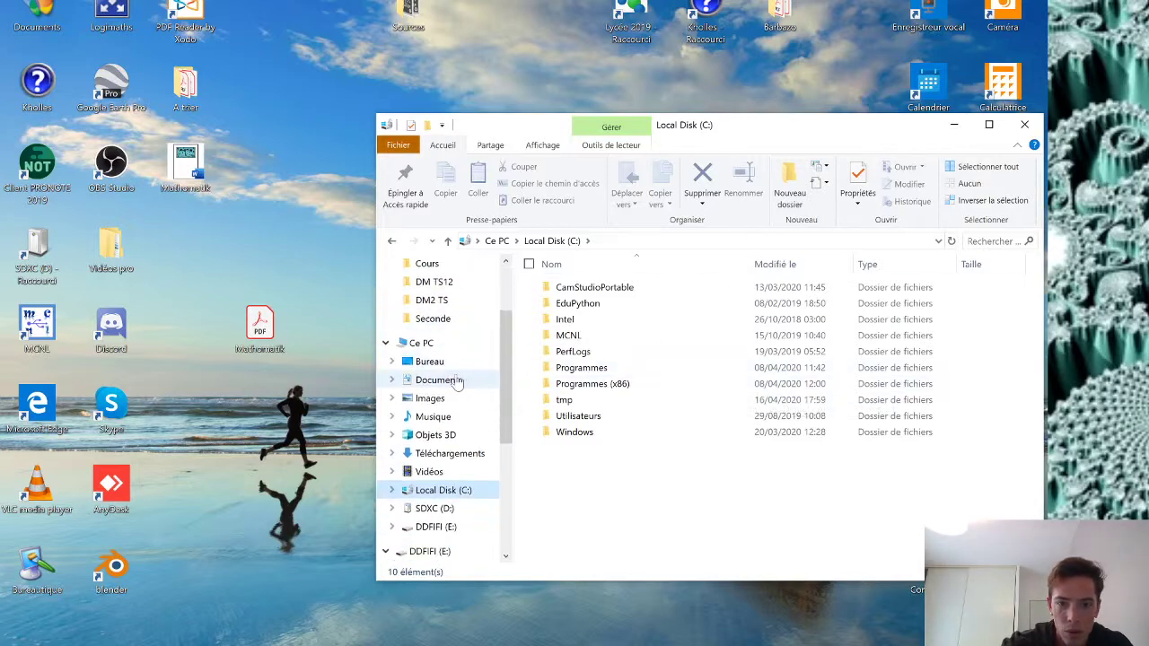
pyautogui.scroll(-1, 460, 395)
pyautogui.scroll(-1, 466, 480)
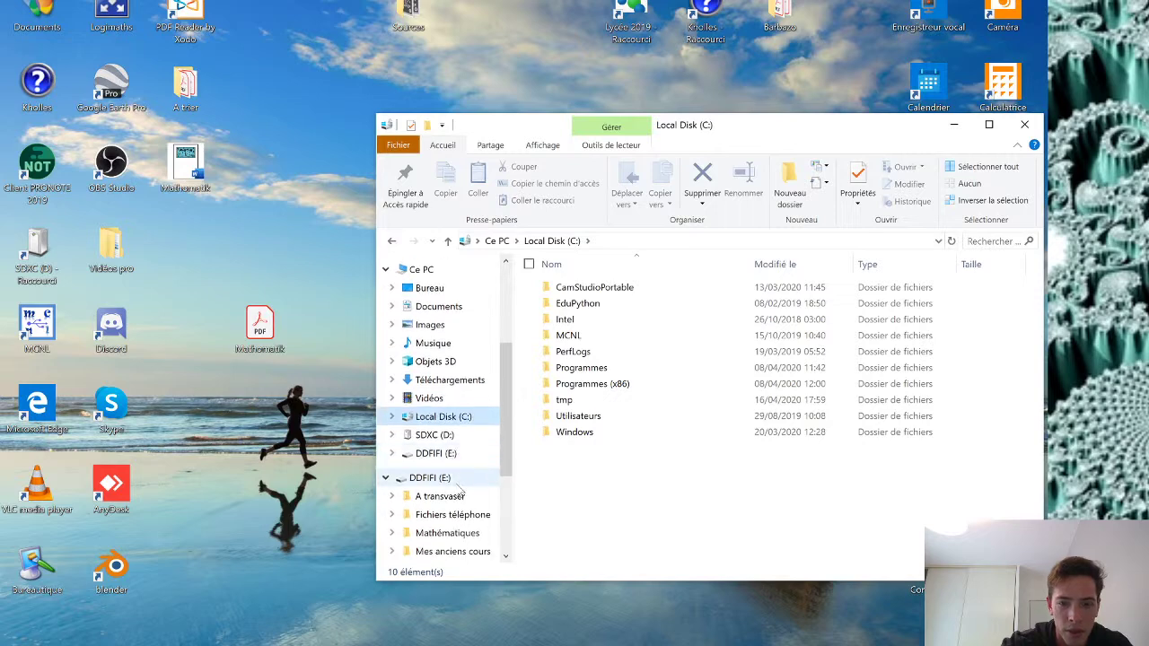
pyautogui.scroll(-3, 462, 499)
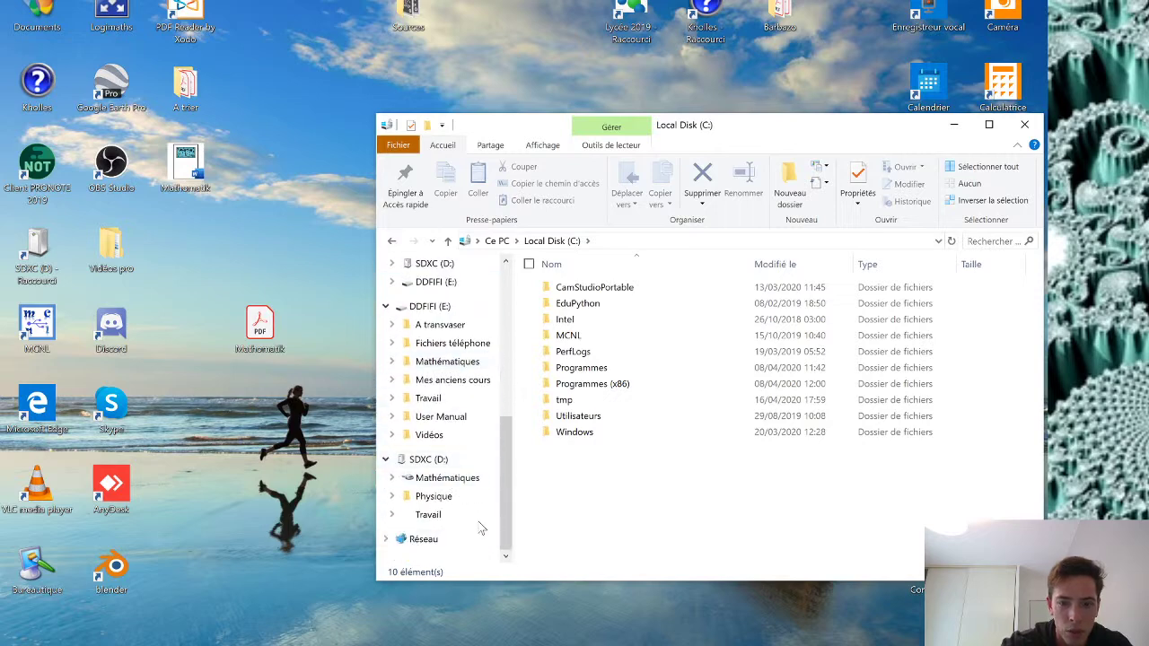
pyautogui.scroll(5, 482, 527)
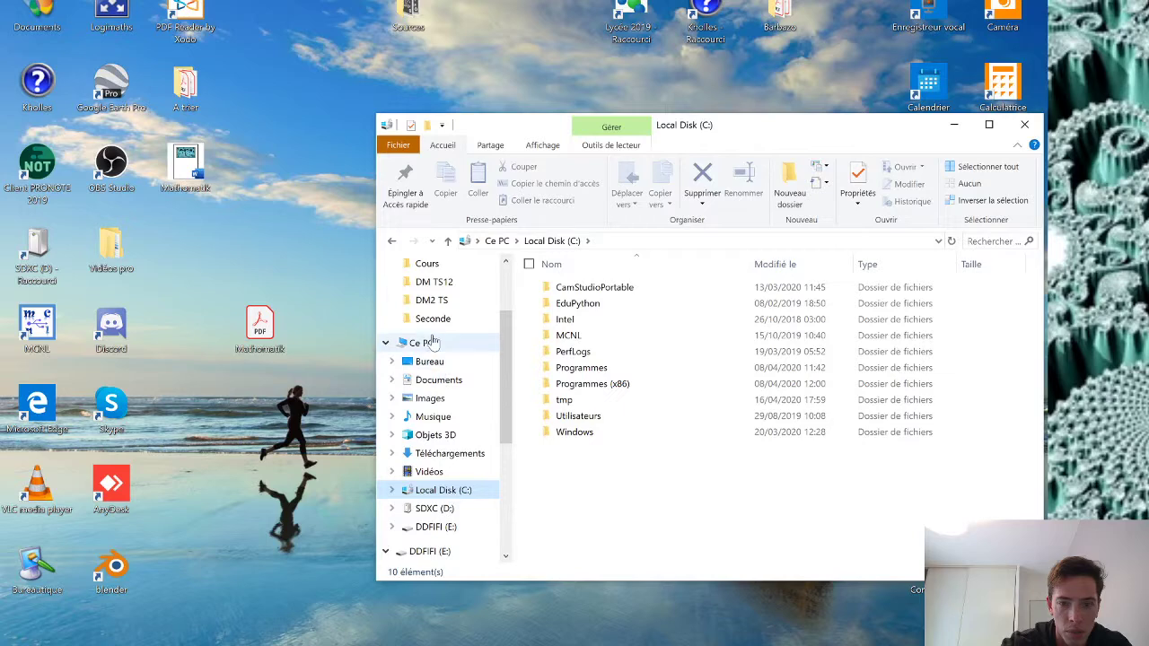
# - Return to Ce PC and open the properties of Local Disk (C:)
pyautogui.click(431, 342)
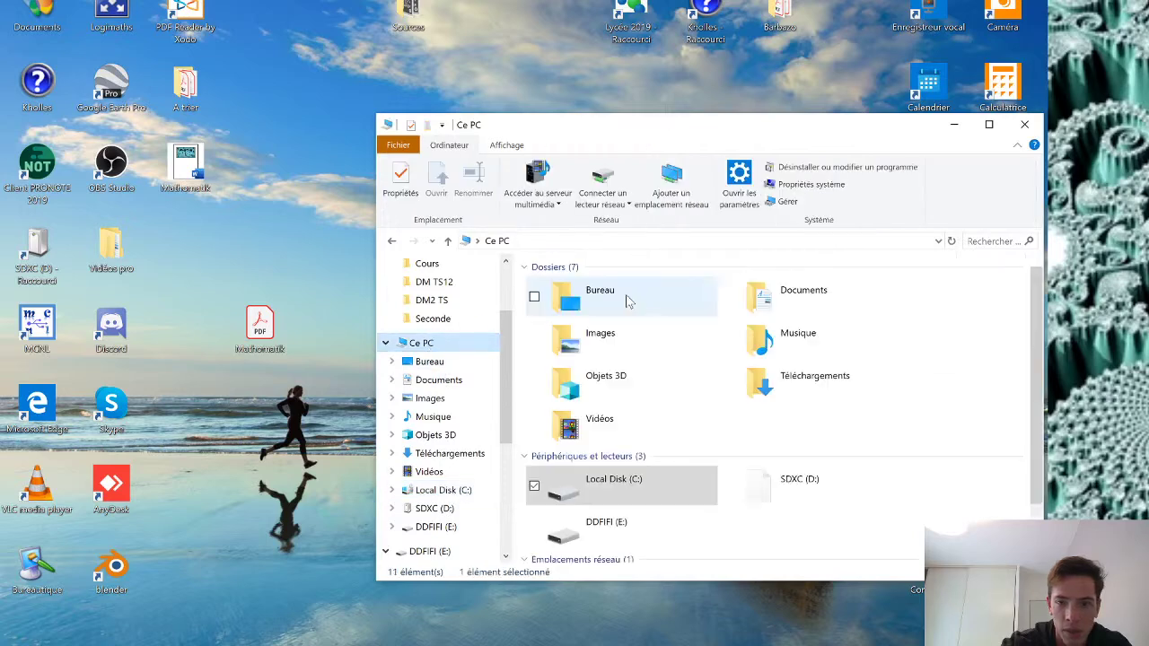
pyautogui.rightClick(645, 491)
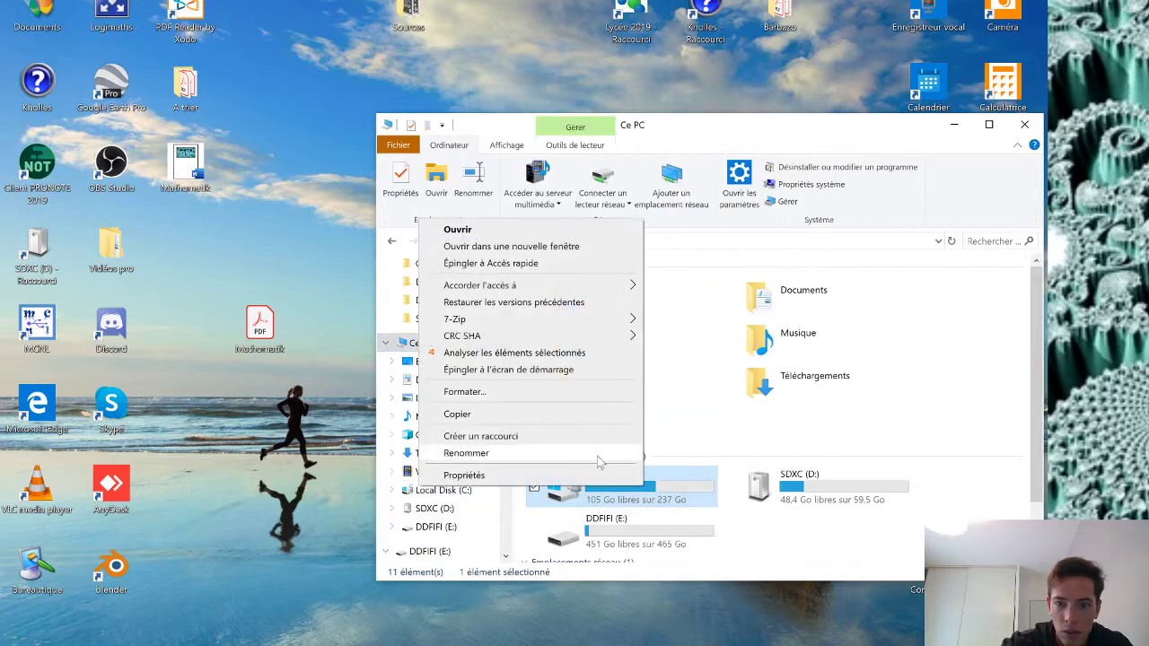
pyautogui.click(592, 475)
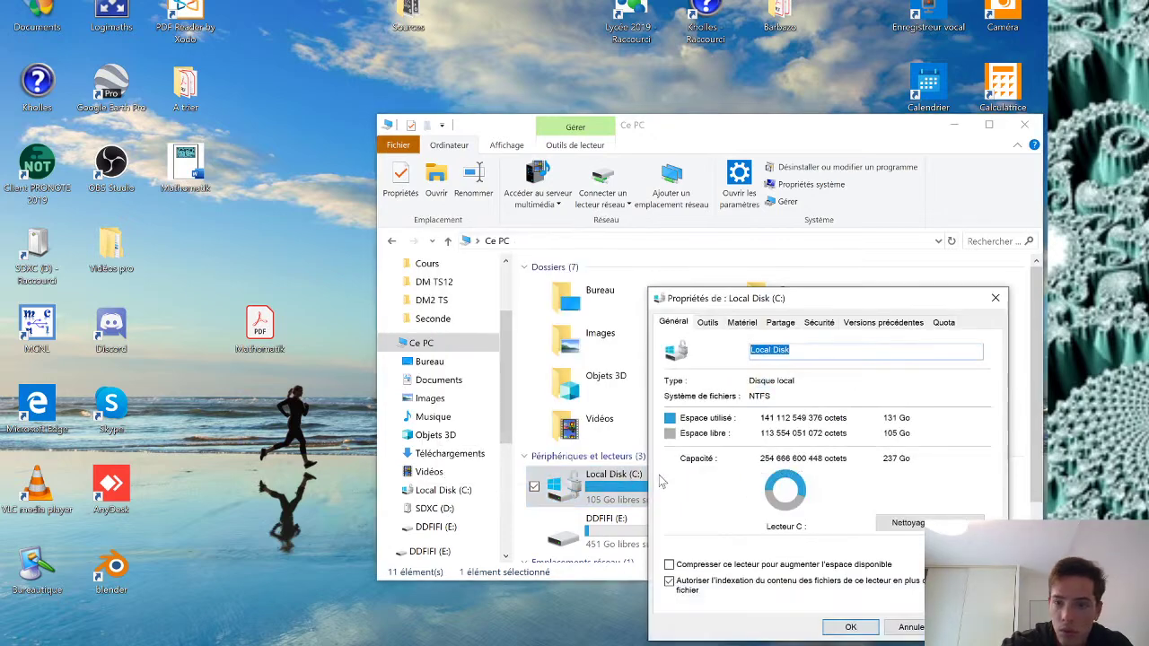
# - Look through the disk's tools, hardware, sharing, security, quota and general properties, and close the properties and File Explorer windows
pyautogui.click(708, 323)
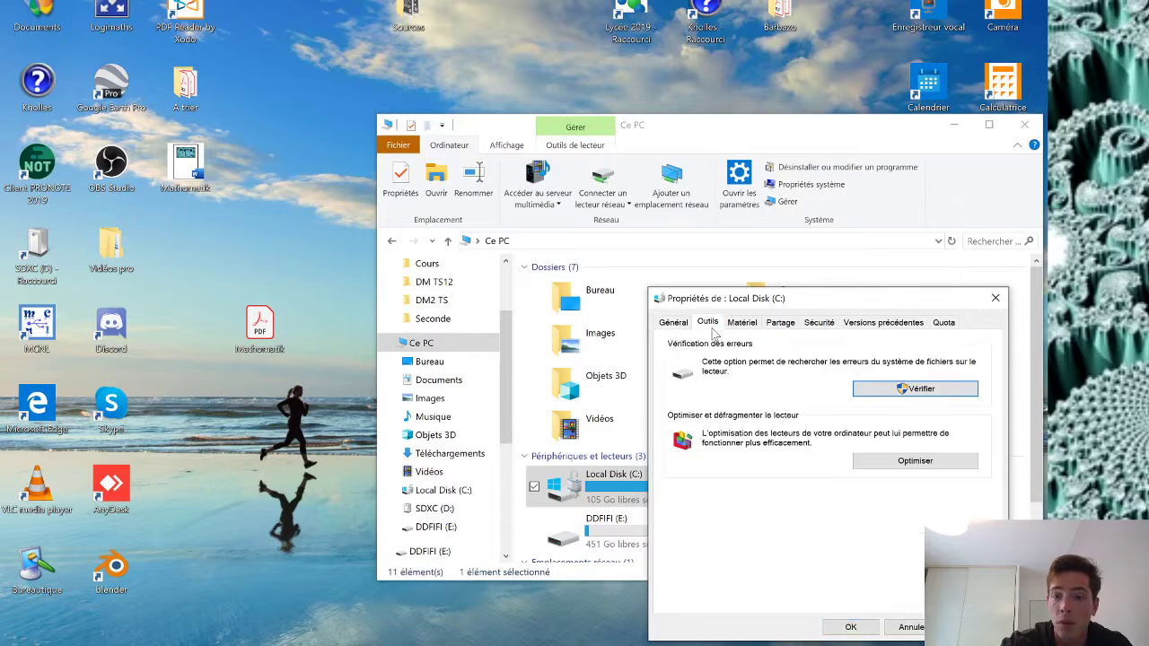
pyautogui.click(745, 323)
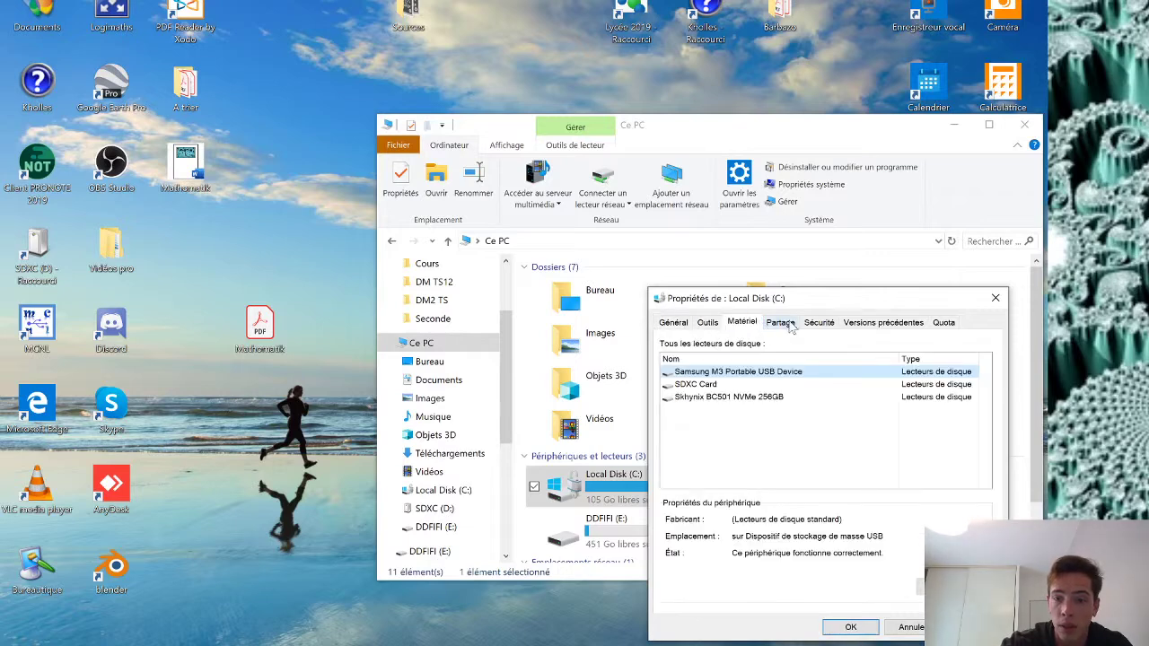
pyautogui.click(781, 323)
pyautogui.click(819, 323)
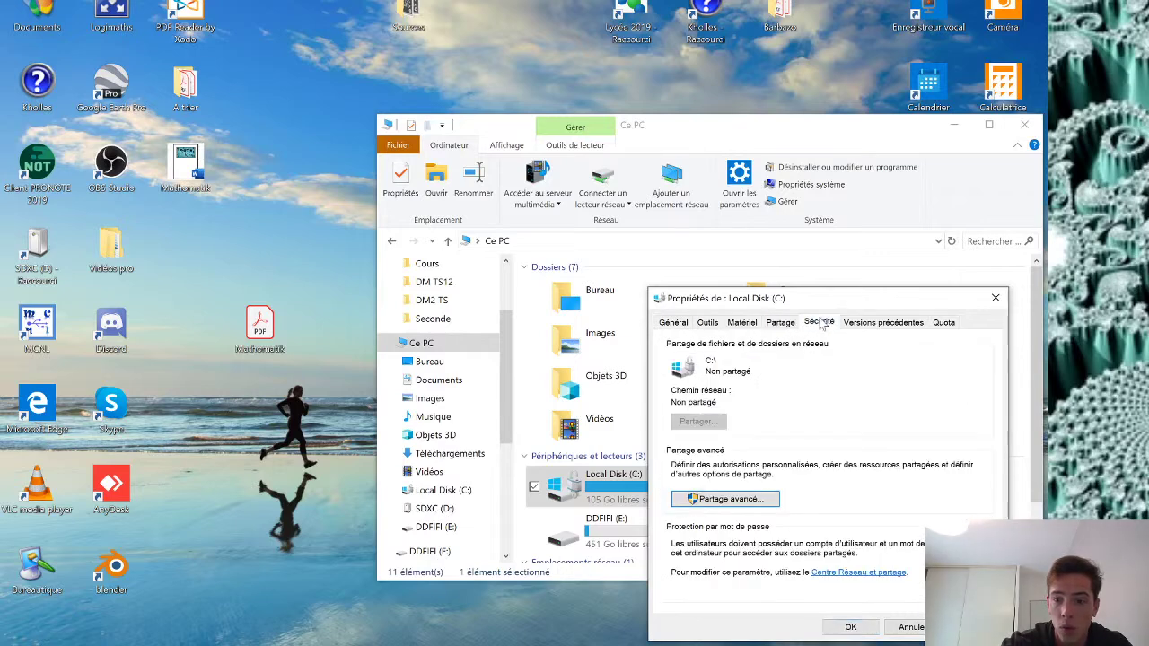
pyautogui.click(858, 324)
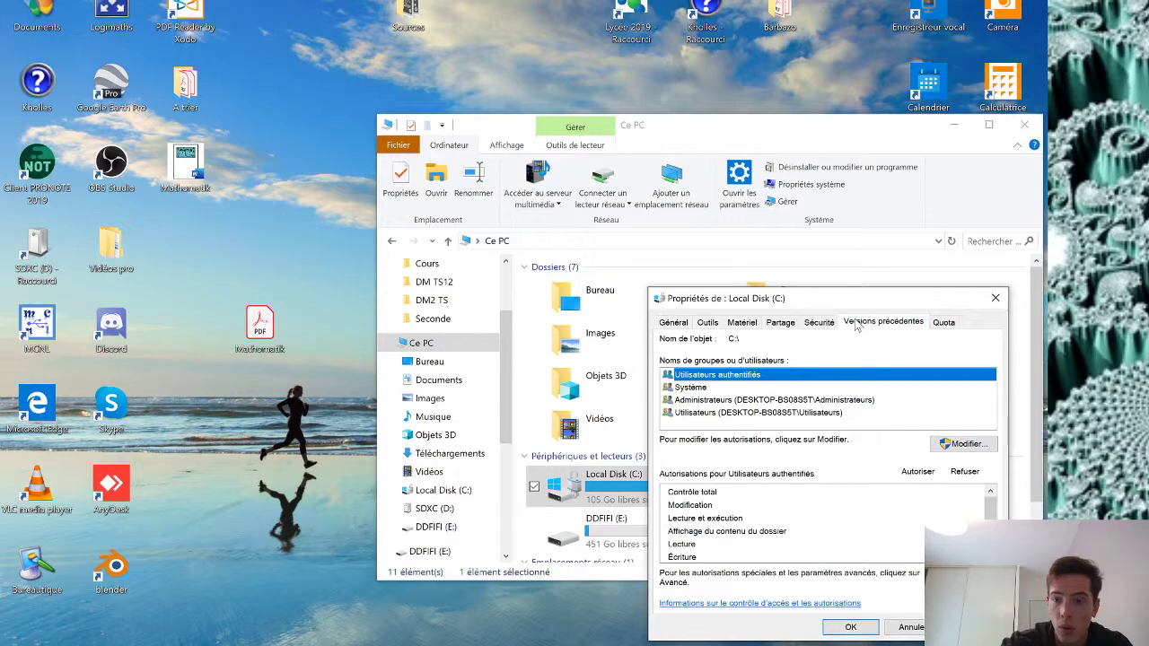
pyautogui.click(955, 325)
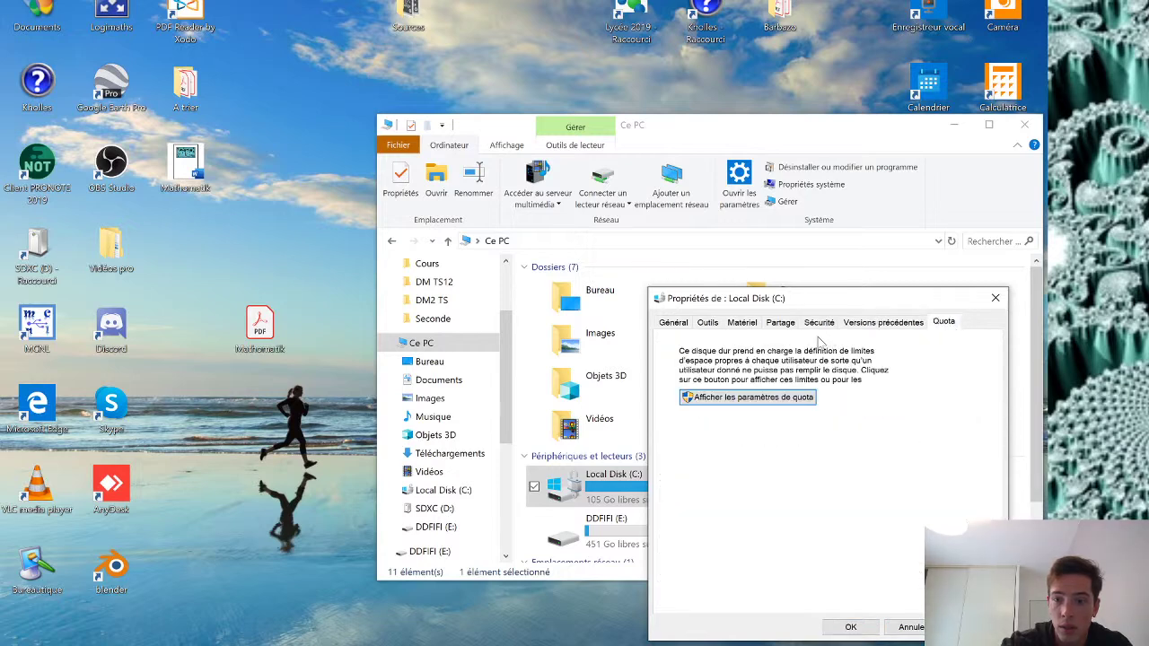
pyautogui.click(675, 325)
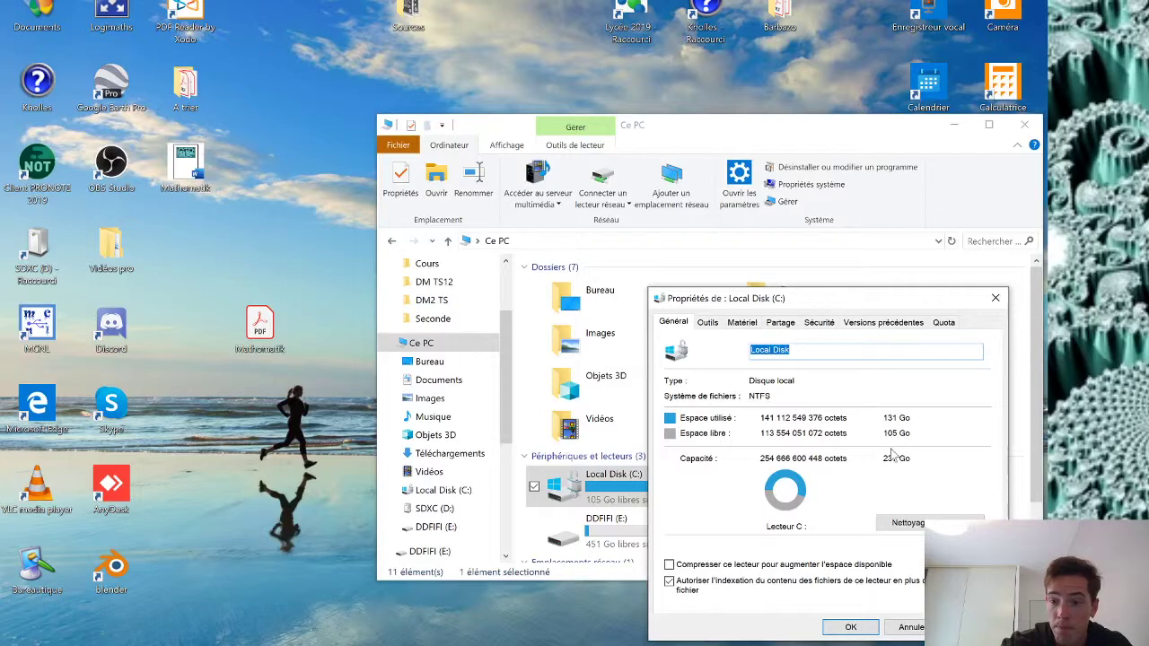
pyautogui.click(996, 298)
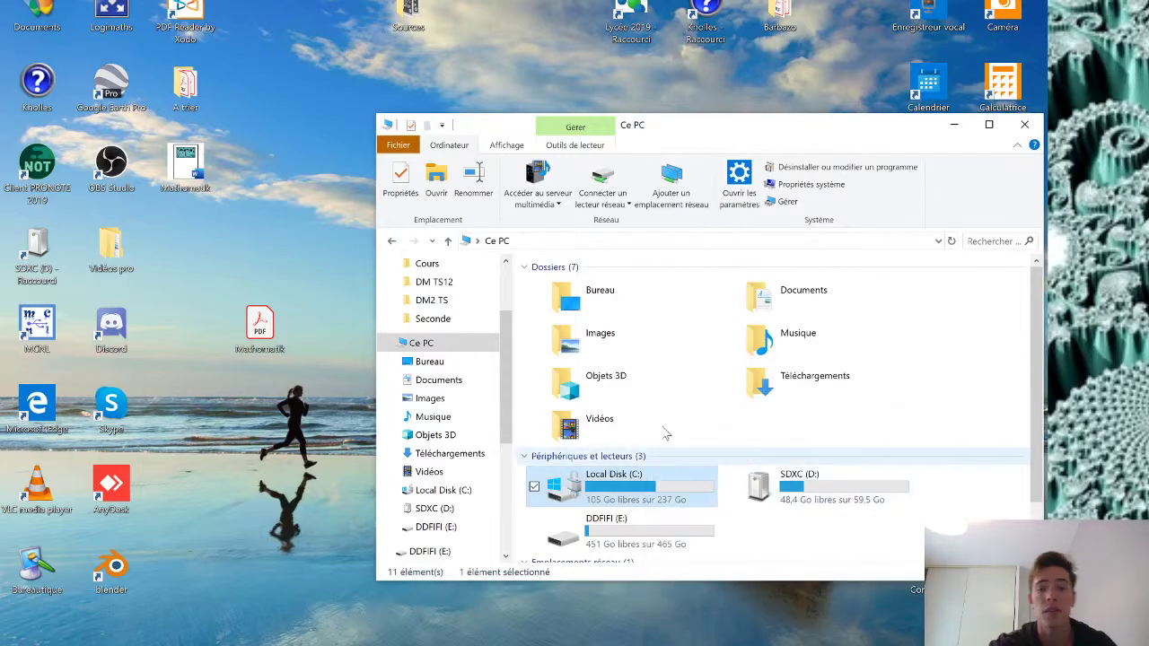
pyautogui.click(1029, 128)
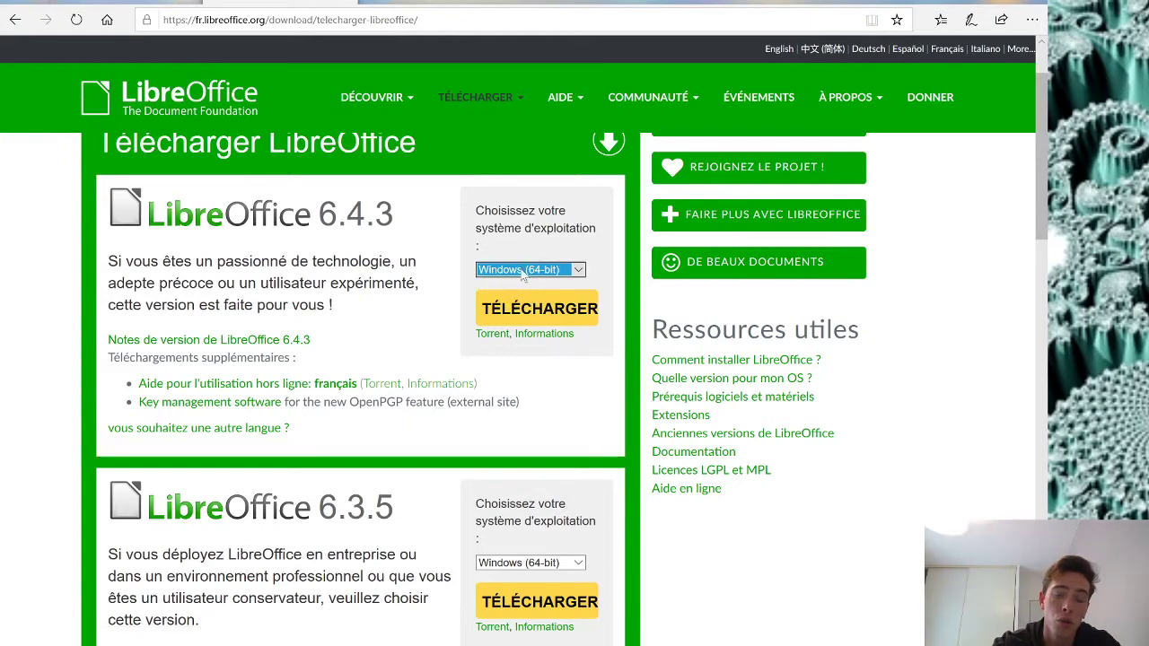
# - Look over the French LibreOffice download page and switch to the YouTube Studio live dashboard to read the chat
pyautogui.scroll(-7, 550, 373)
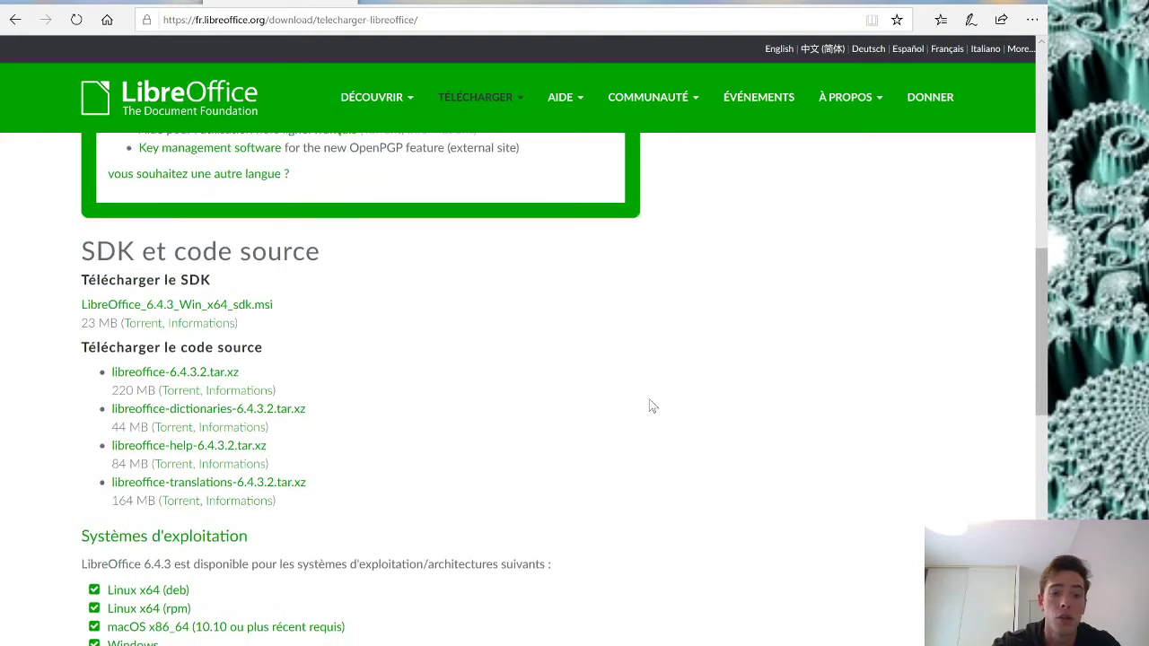
pyautogui.scroll(6, 653, 406)
pyautogui.scroll(1, 696, 449)
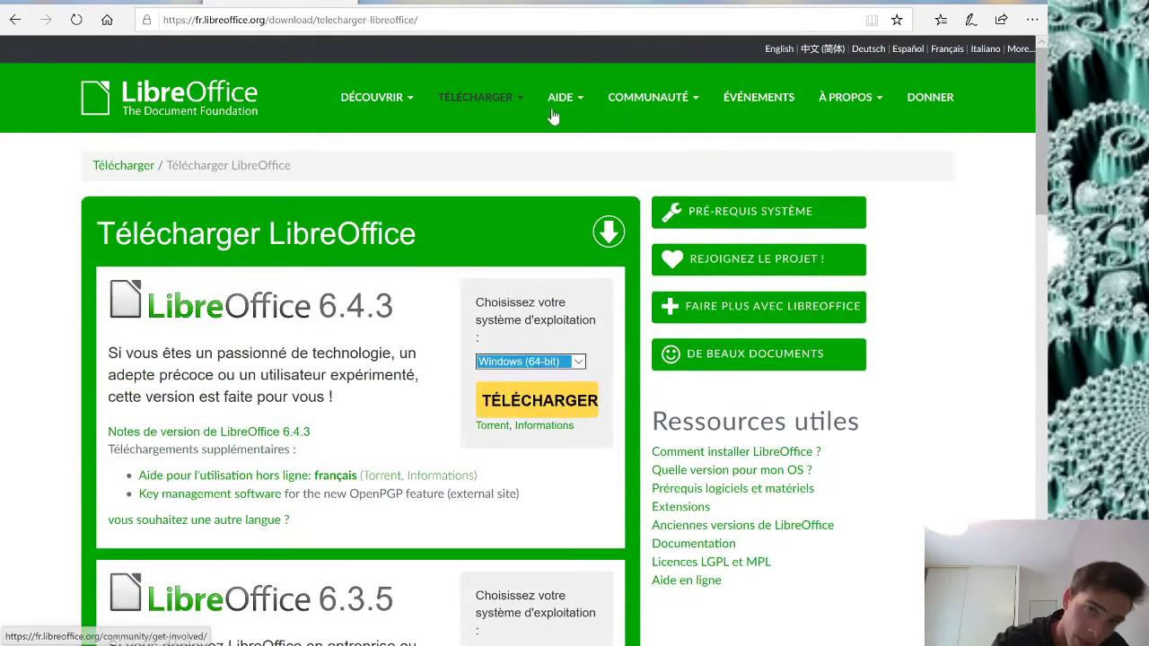
pyautogui.click(345, 3)
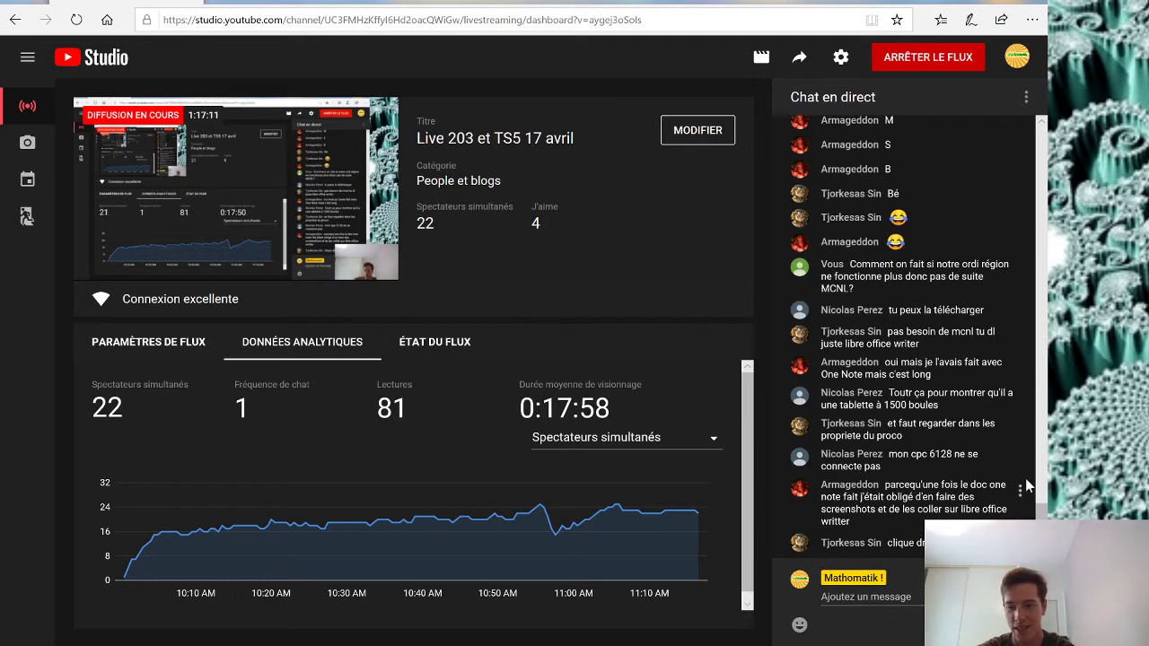
# - Return to the desktop and move the Mathomatik document, the Mathomatik PDF and the three mathomatik images to the recycle bin
pyautogui.press('super+d')
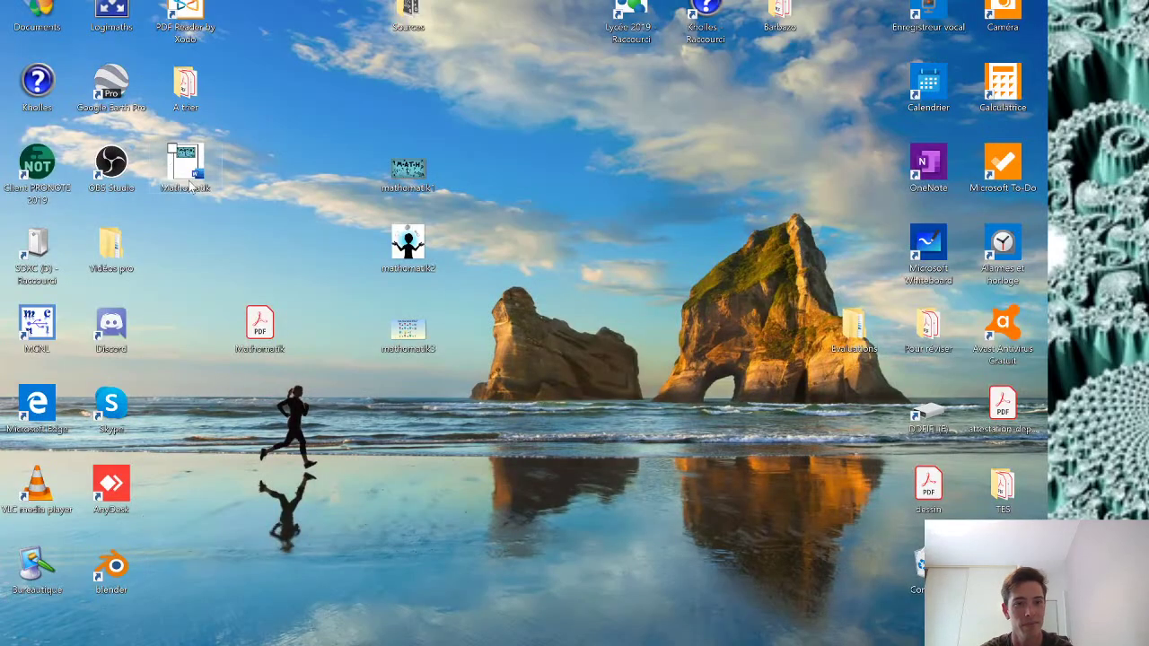
pyautogui.moveTo(325, 451); pyautogui.dragTo(226, 149)
pyautogui.moveTo(485, 171); pyautogui.dragTo(153, 372)
pyautogui.moveTo(185, 166); pyautogui.dragTo(915, 584)
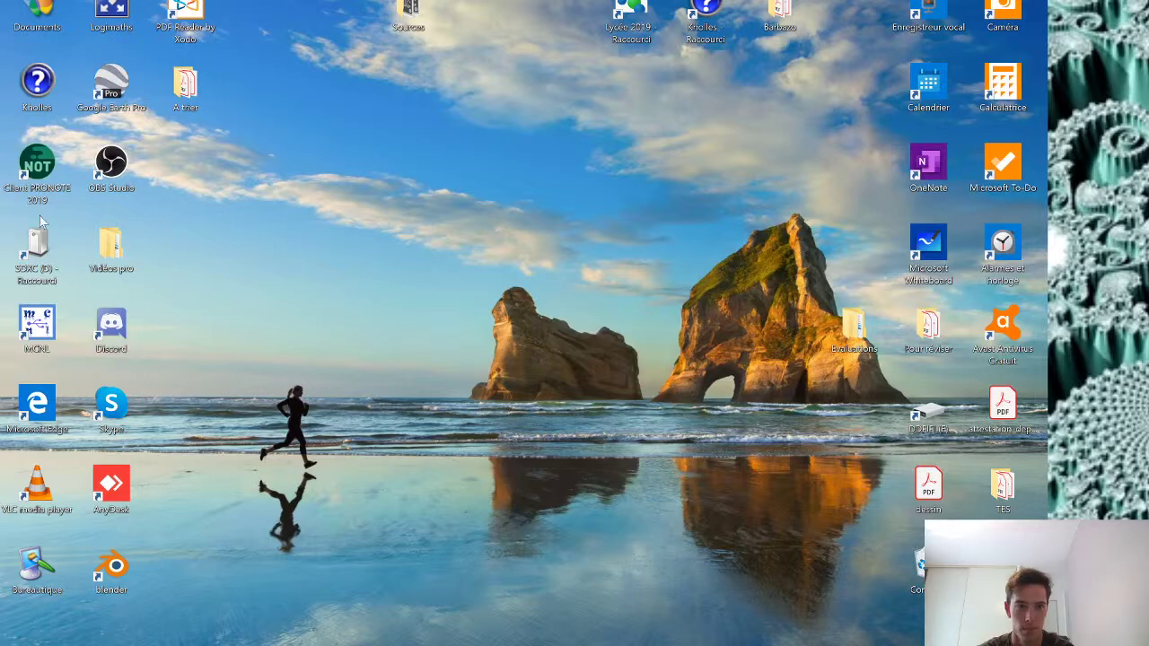
# - Open the SDXC (D:) drive from the desktop, go to Ce PC and display its system properties
pyautogui.doubleClick(40, 244)
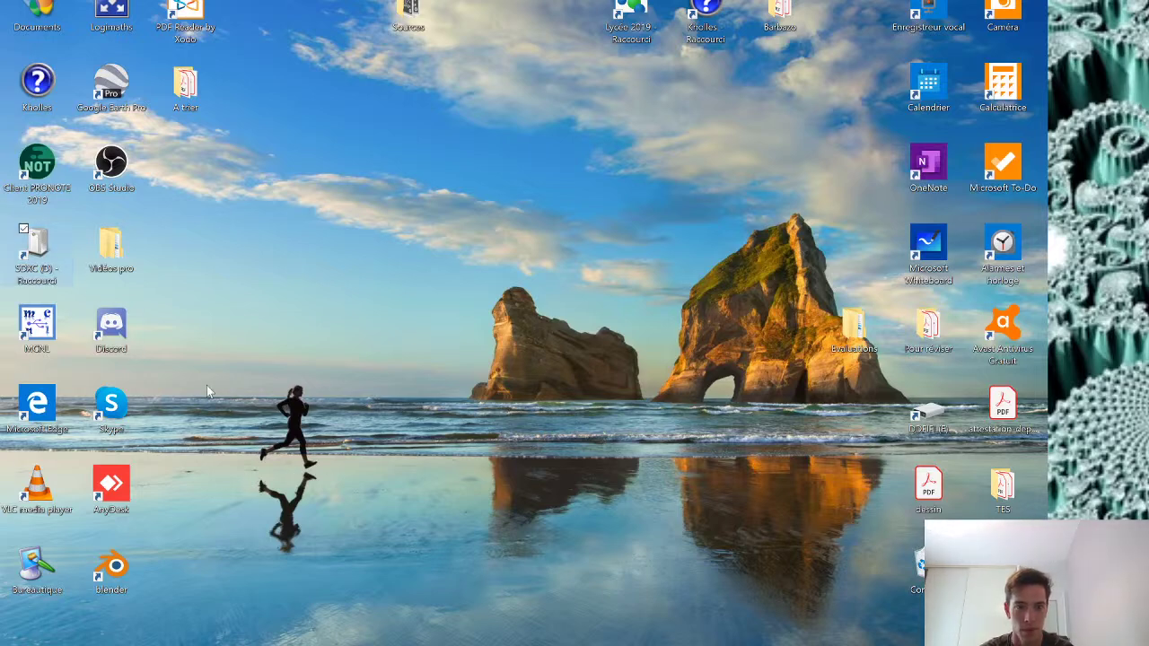
pyautogui.doubleClick(44, 269)
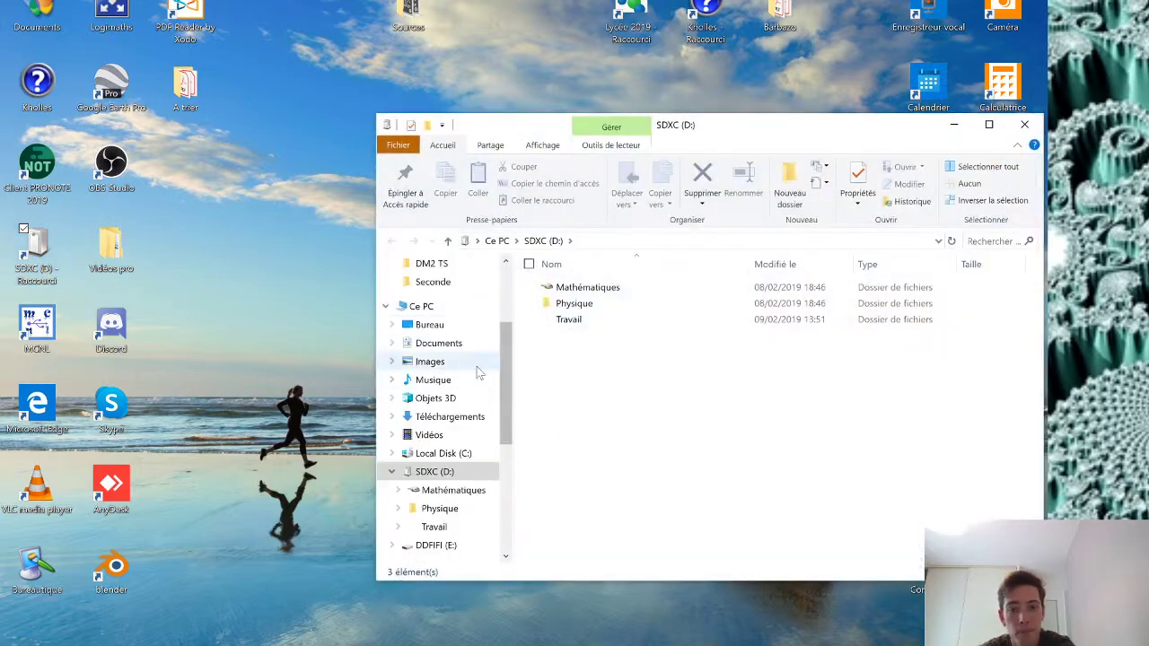
pyautogui.click(446, 310)
pyautogui.rightClick(447, 314)
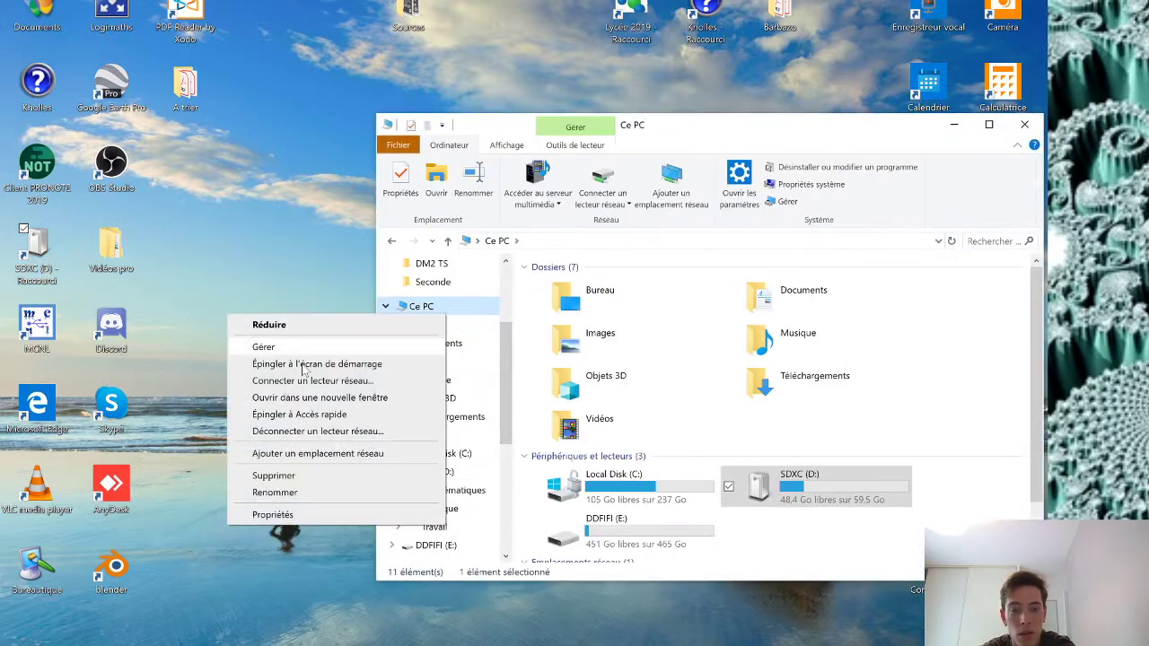
pyautogui.click(306, 515)
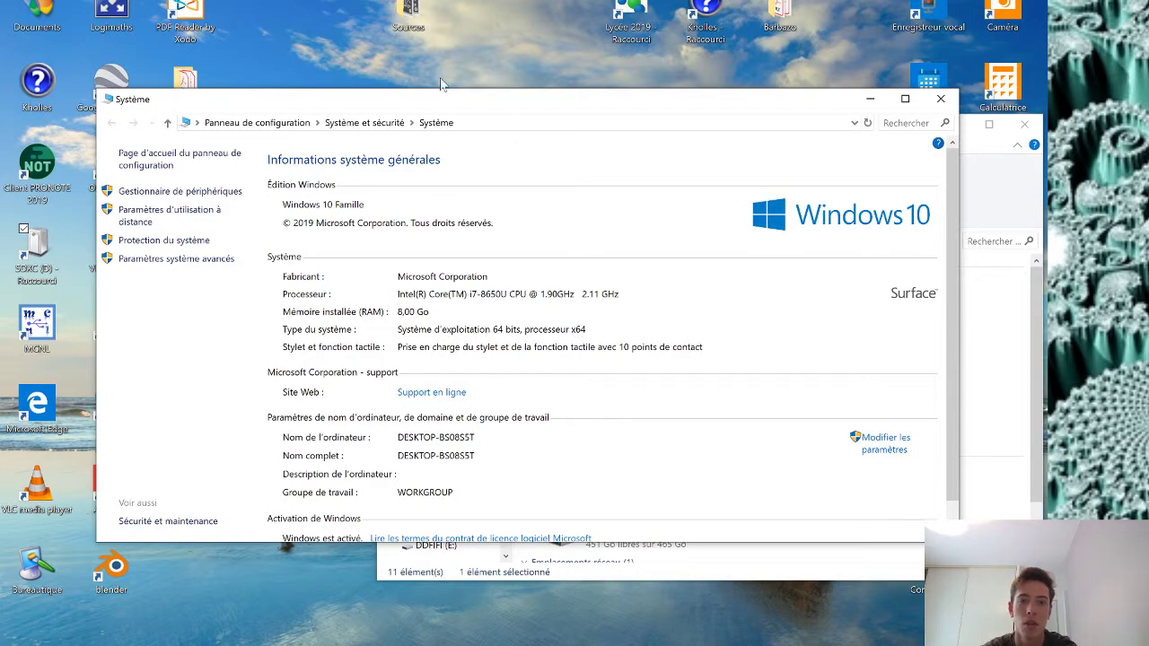
# - Arrange the System and Ce PC windows side by side, show where Ce PC's Propriétés option is, and bring System forward
pyautogui.moveTo(427, 108); pyautogui.dragTo(841, 103)
pyautogui.moveTo(492, 134); pyautogui.dragTo(188, 87)
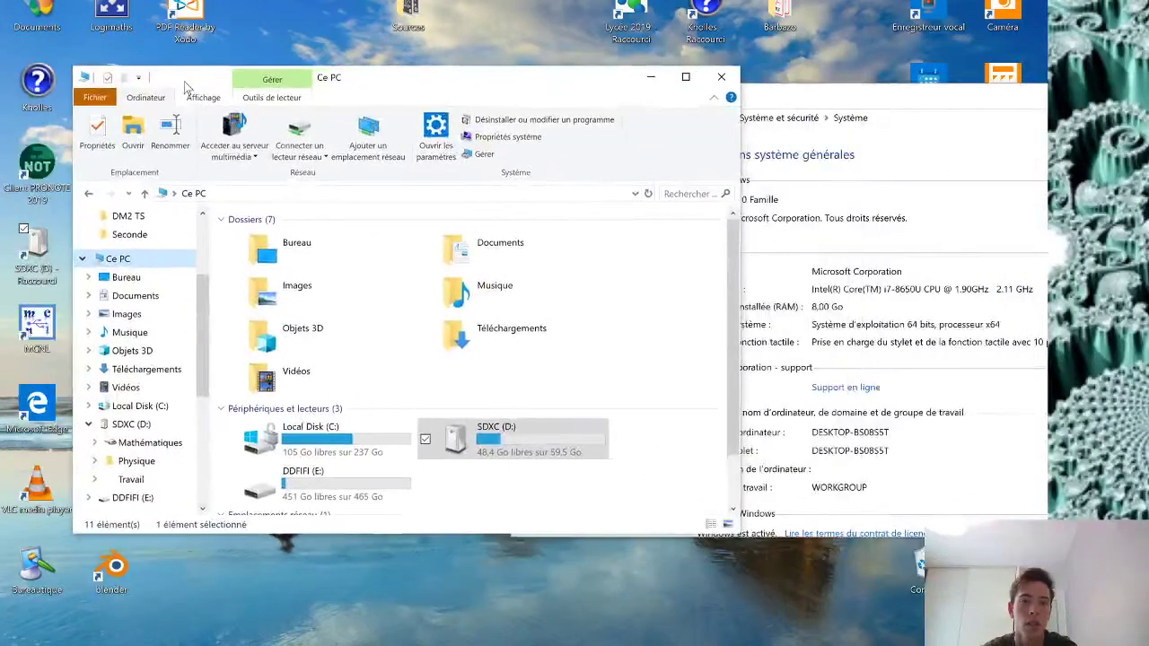
pyautogui.rightClick(132, 262)
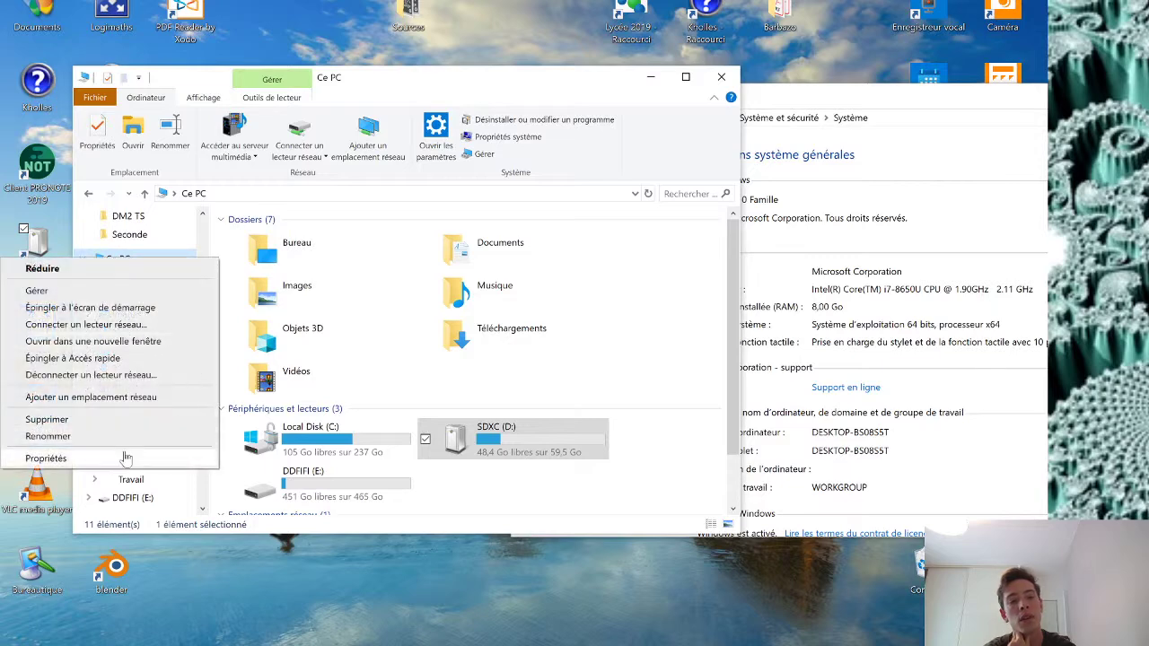
pyautogui.click(857, 99)
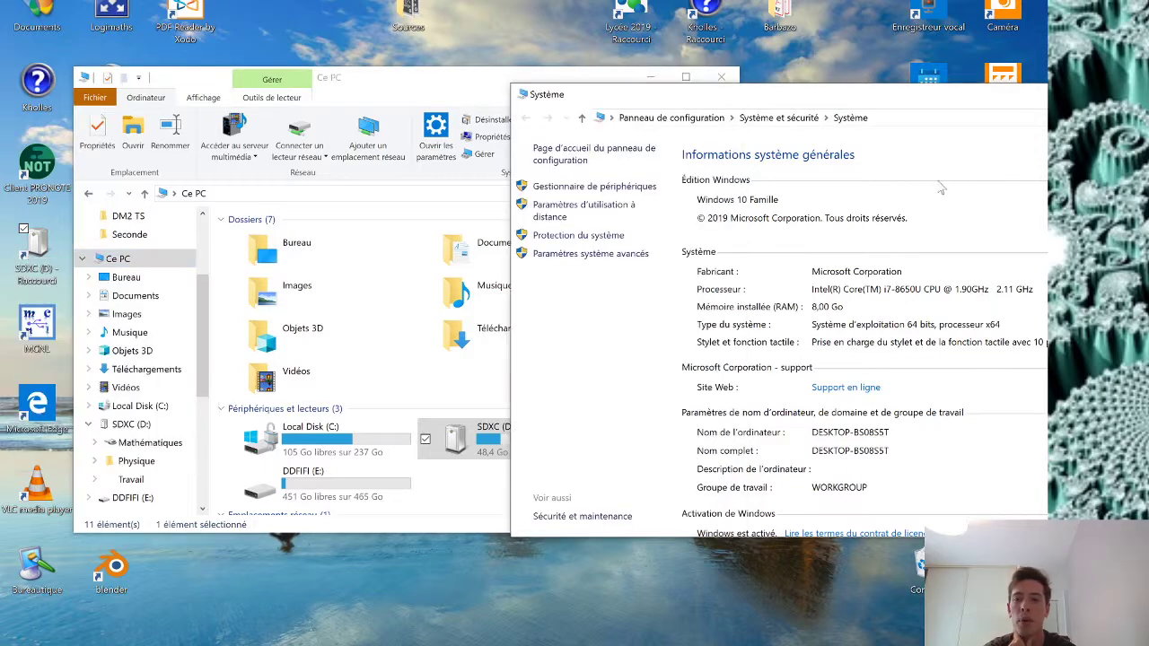
# - Bring the System window fully into view to read the system type, close it and return to the YouTube Studio live dashboard
pyautogui.moveTo(887, 95); pyautogui.dragTo(619, 87)
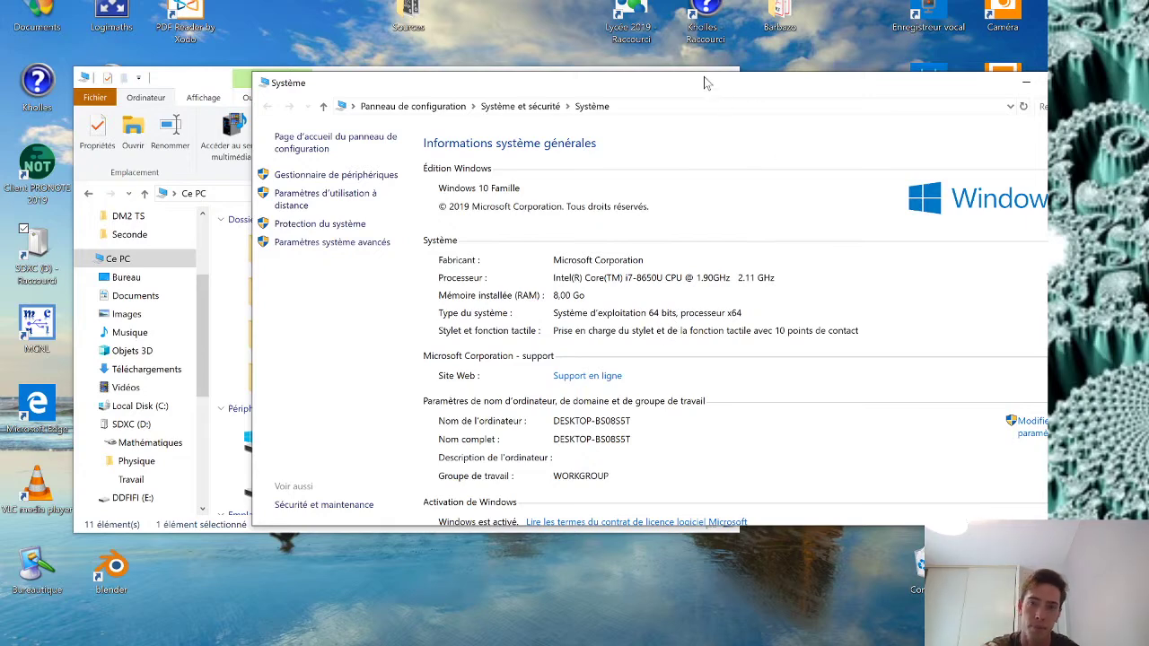
pyautogui.moveTo(698, 91); pyautogui.dragTo(539, 144)
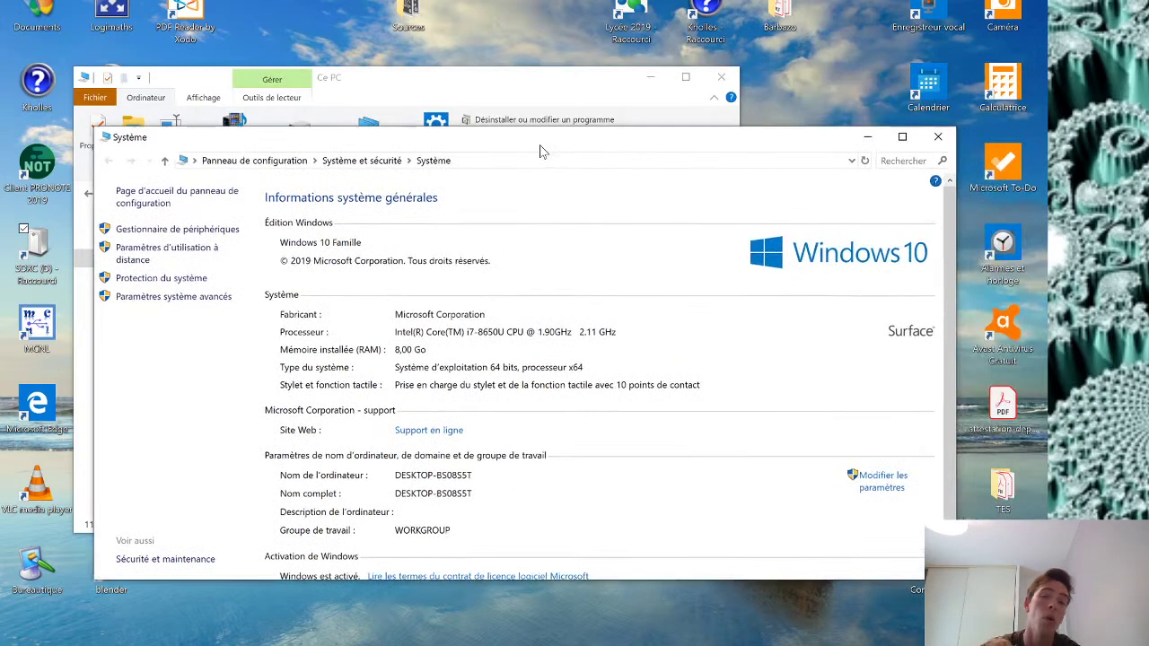
pyautogui.click(937, 137)
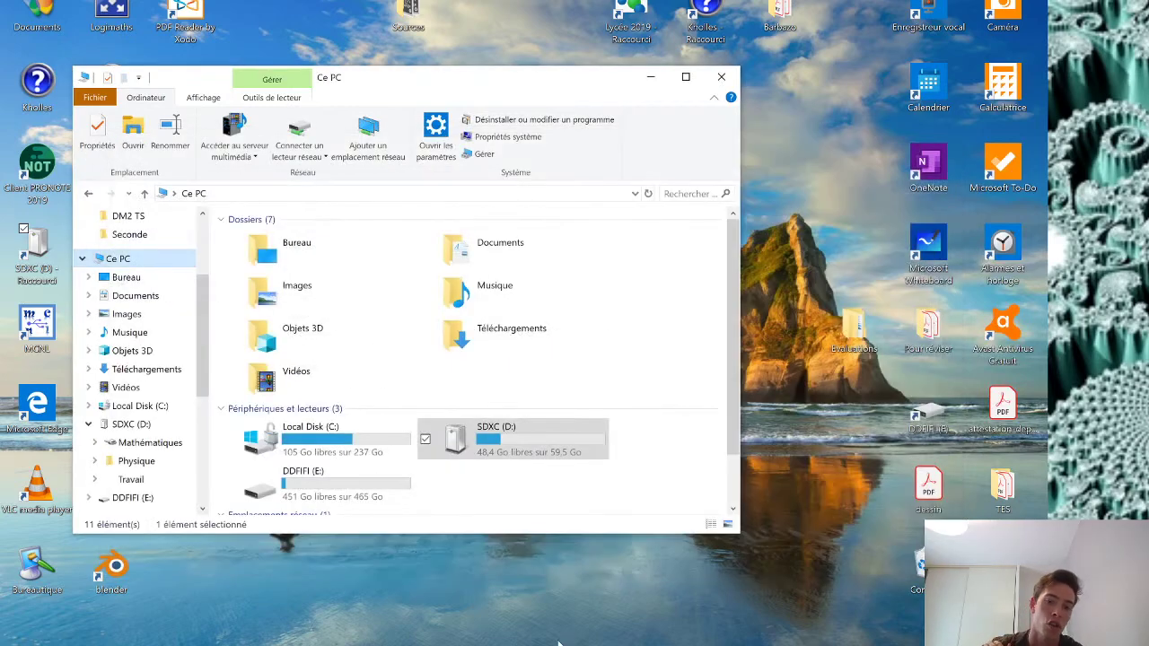
pyautogui.click(558, 641)
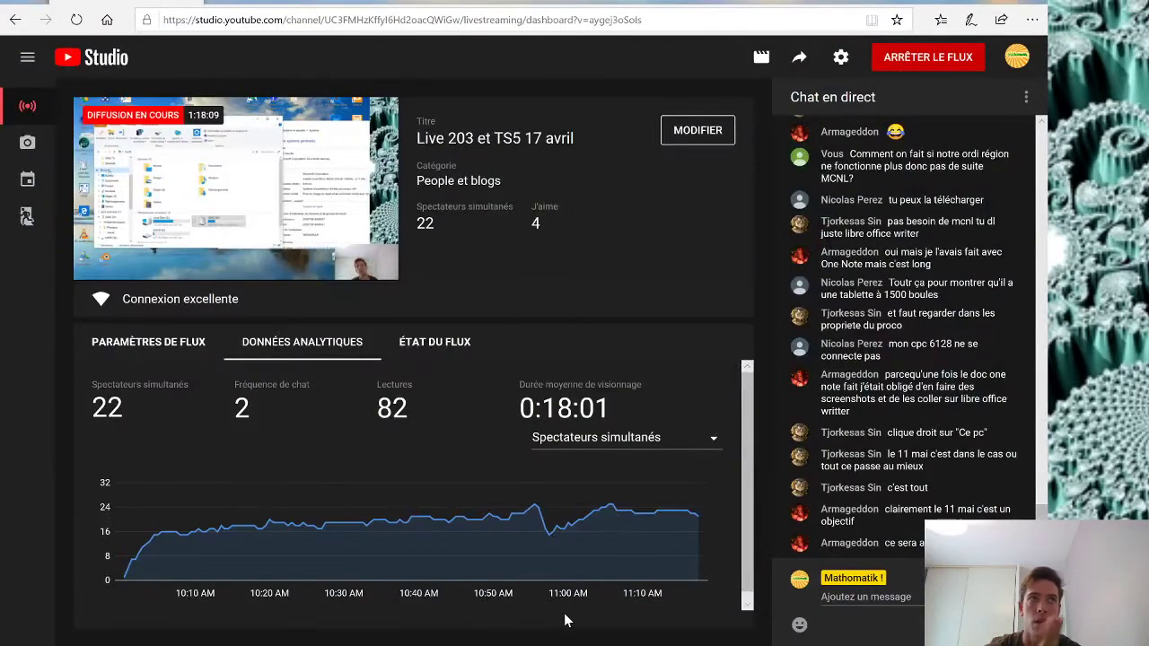